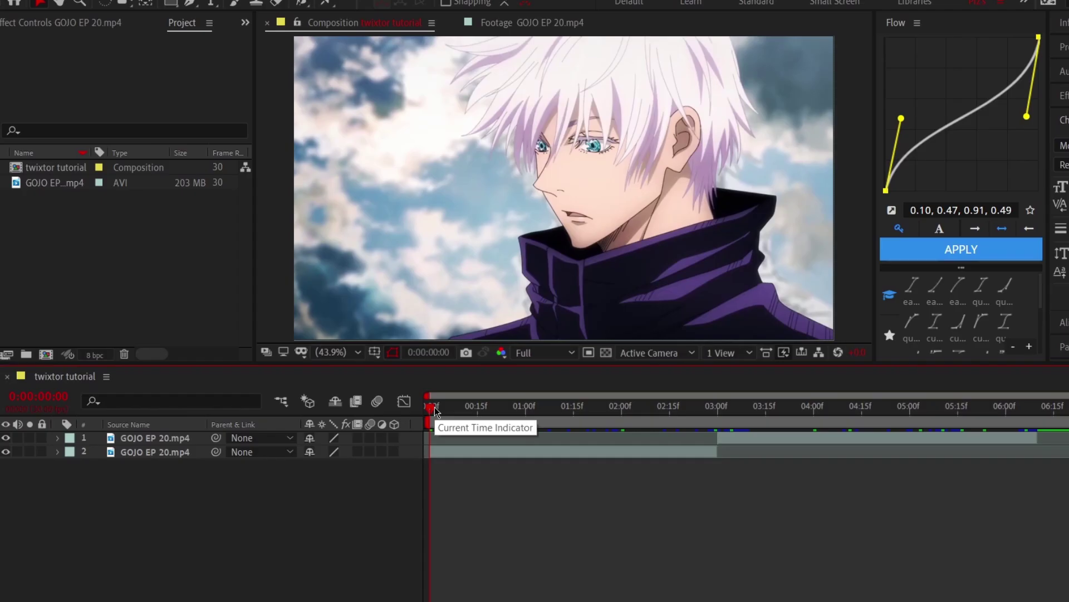
- Go to the start of the composition and enable time remapping on the lower GOJO EP 20.mp4 layer
drag(434, 407, 419, 429)
click(477, 454)
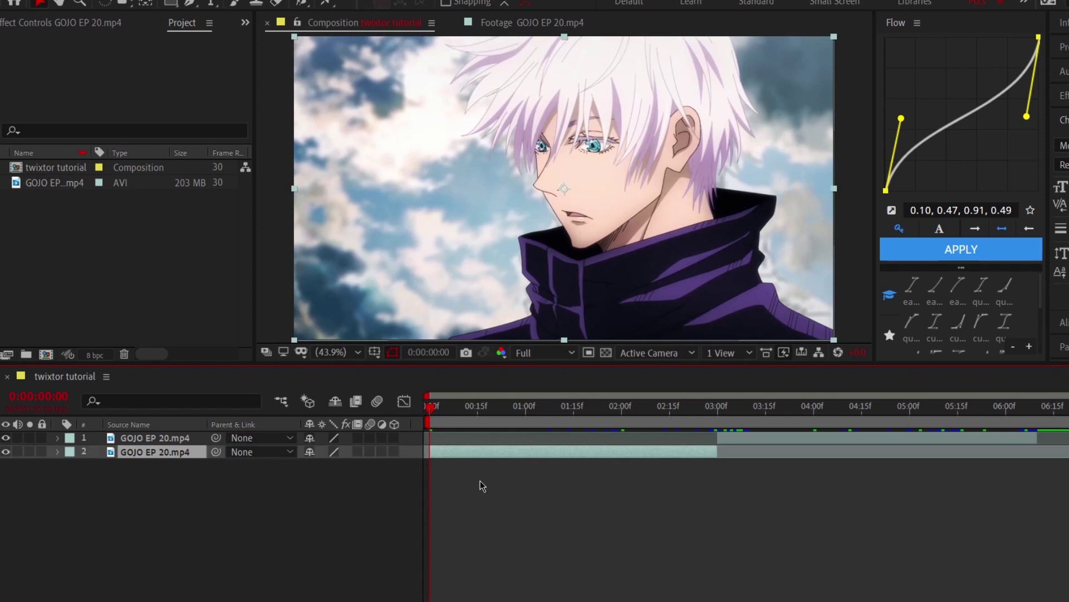
key(ctrl+alt+t)
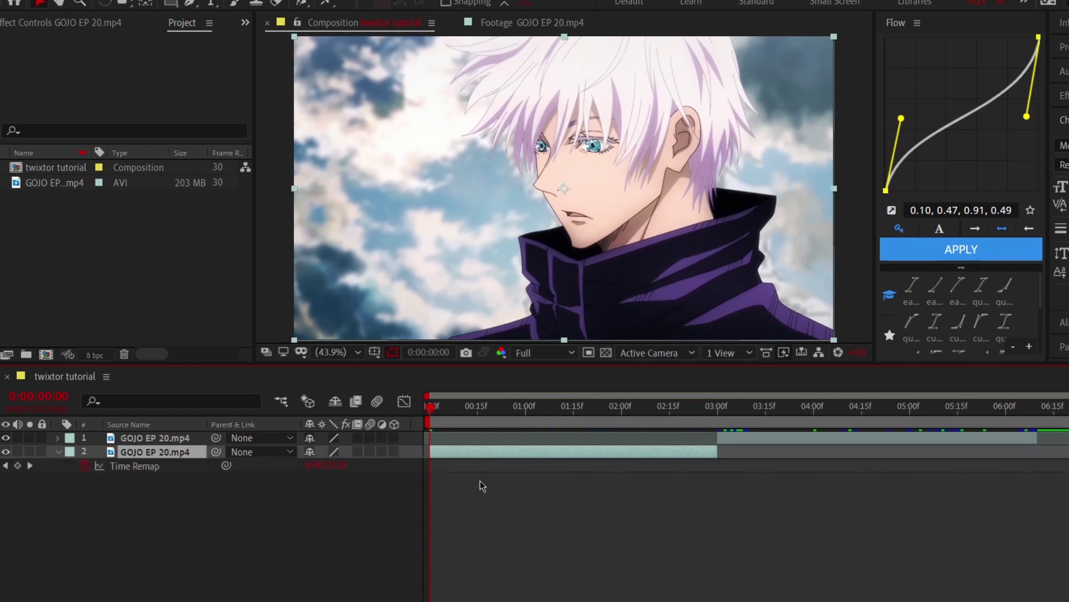
right_click(460, 450)
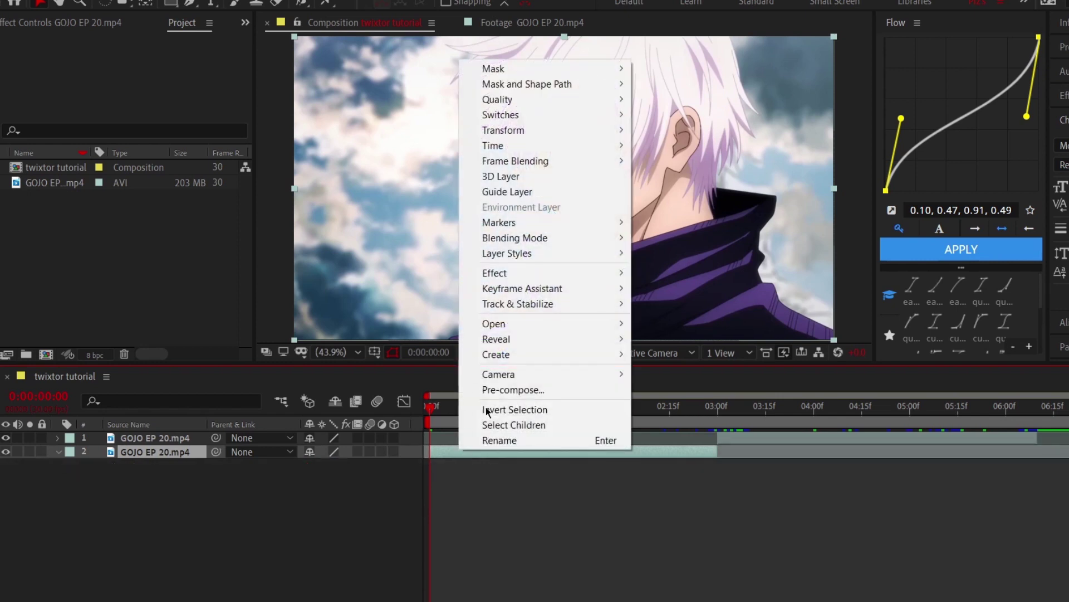
click(474, 461)
right_click(476, 455)
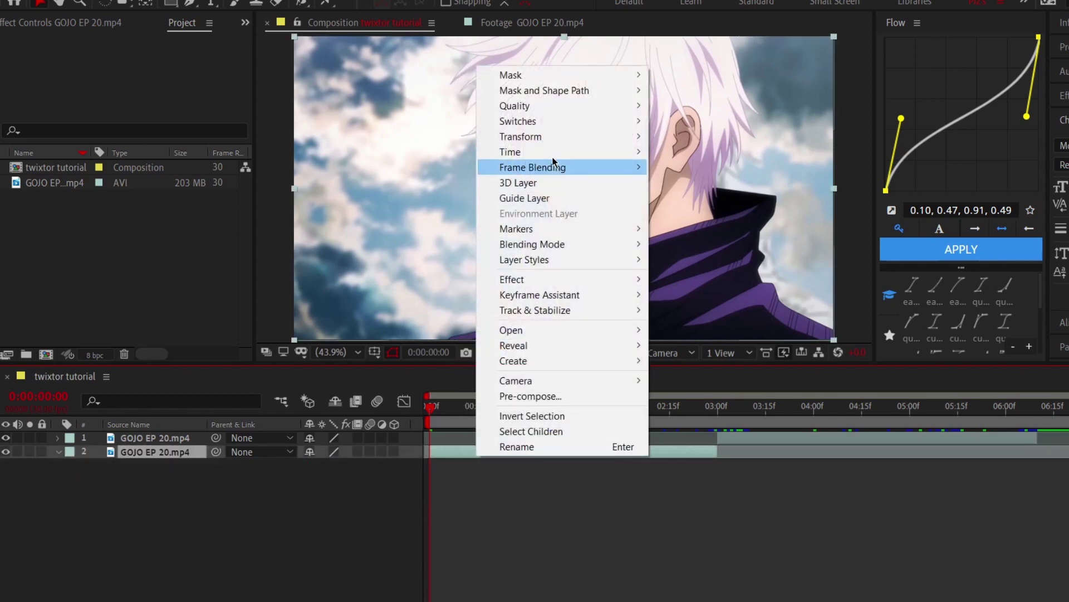
mouse_move(551, 152)
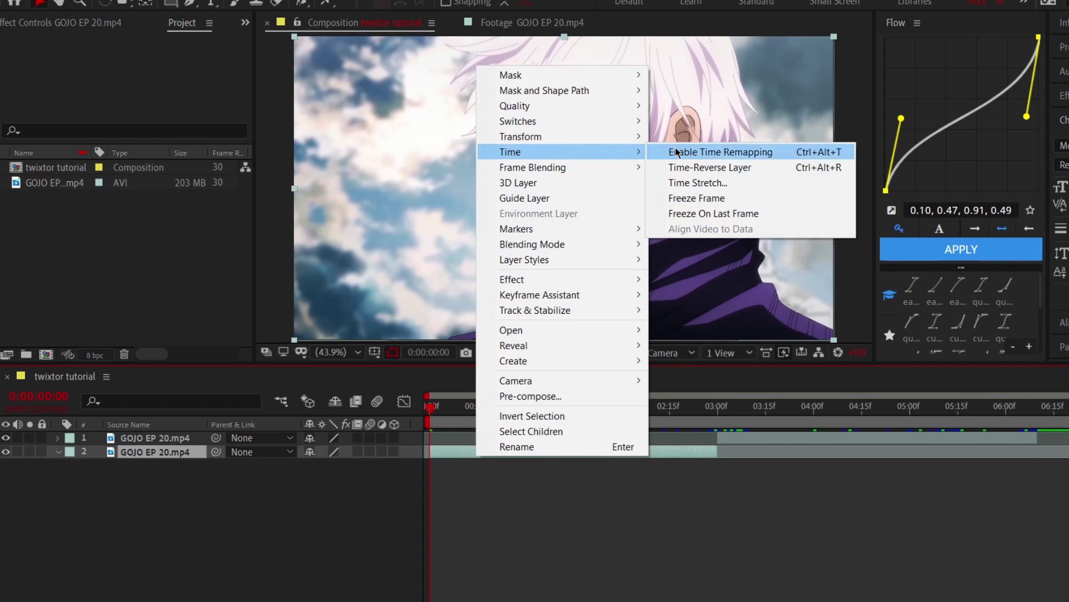
click(693, 154)
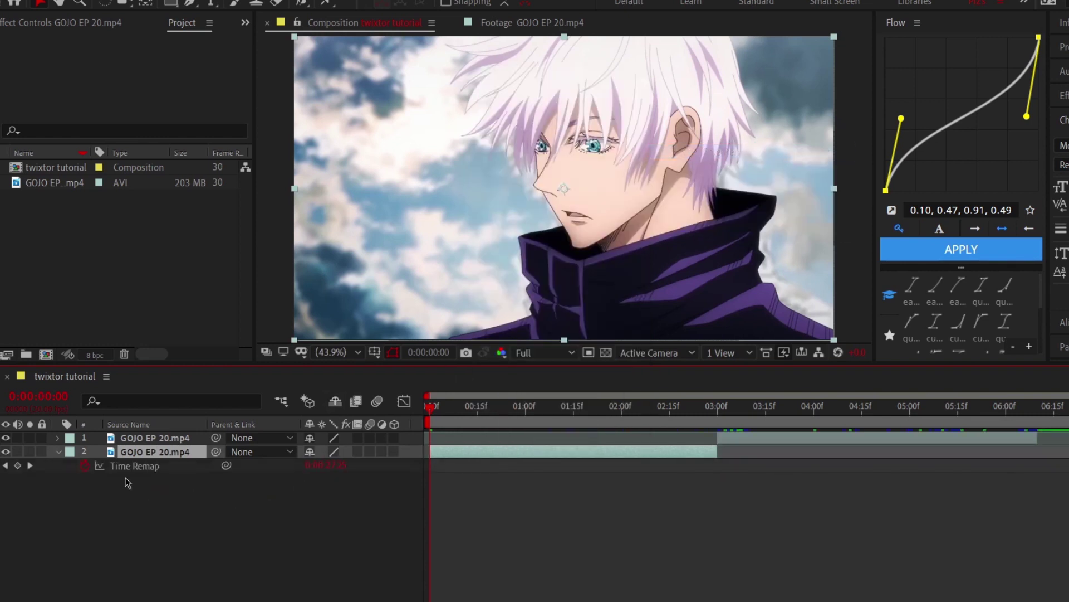
- Add Time Remap keyframes at the first frame and wherever the drawing changes, roughly every three to four frames, through 0:00:02:29
click(19, 466)
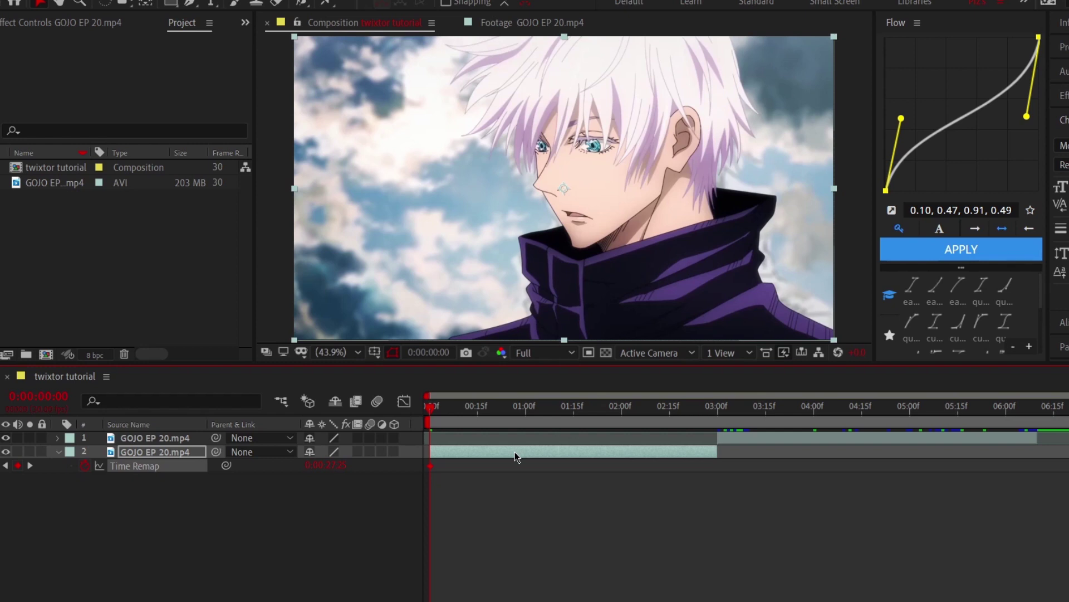
key(Page_Down)
key(Page_Down)
key(Page_Down)
key(Page_Down)
key(Page_Down)
click(18, 466)
key(Page_Down)
key(Page_Down)
key(Page_Down)
key(Page_Down)
click(18, 466)
key(Page_Down)
key(Page_Down)
key(Page_Down)
key(Page_Down)
click(18, 466)
key(Page_Down)
key(Page_Down)
key(Page_Down)
click(18, 465)
key(Page_Down)
key(Page_Down)
key(Page_Down)
click(18, 465)
key(Page_Down)
key(Page_Down)
key(Page_Down)
key(Page_Down)
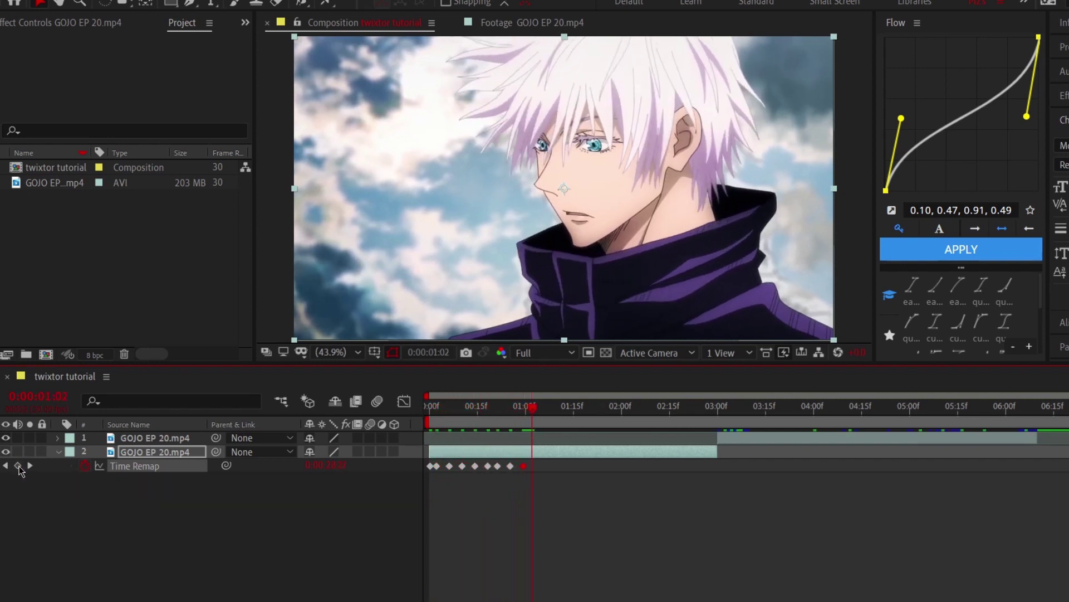
click(18, 466)
key(Page_Down)
key(Page_Down)
key(Page_Down)
click(18, 466)
key(Page_Down)
key(Page_Down)
key(Page_Down)
key(Page_Down)
click(18, 466)
click(19, 466)
key(Page_Down)
key(Page_Down)
key(Page_Down)
click(19, 465)
key(Page_Down)
key(Page_Down)
key(Page_Down)
key(Page_Down)
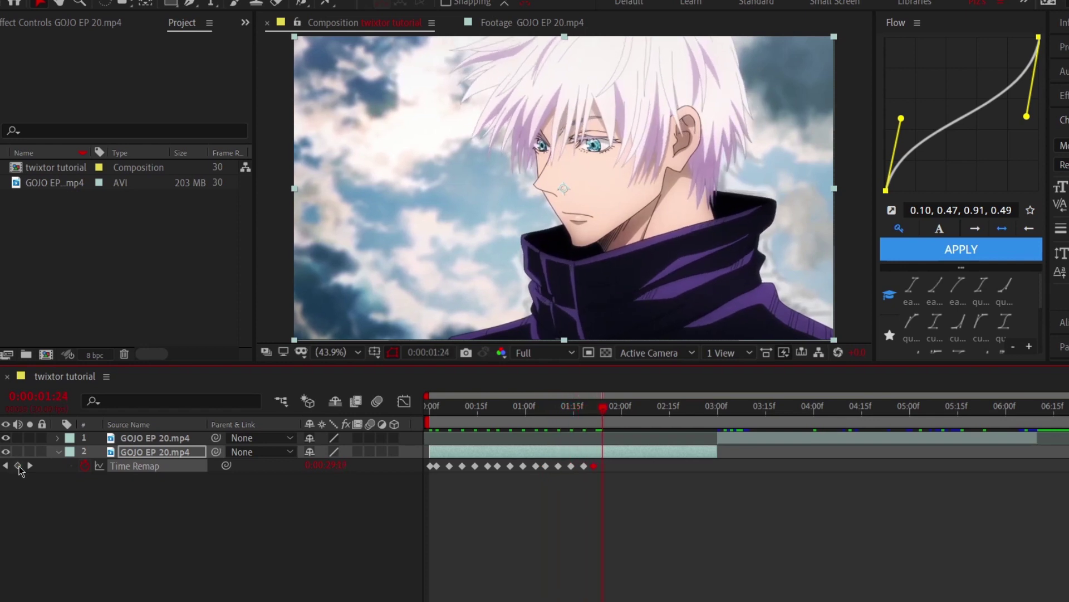
click(19, 466)
key(Page_Down)
key(Page_Down)
key(Page_Down)
key(Page_Down)
click(19, 466)
key(Page_Down)
key(Page_Down)
key(Page_Down)
key(Page_Down)
key(Page_Down)
key(Page_Down)
key(Page_Down)
key(Page_Down)
click(19, 466)
key(Page_Down)
key(Page_Down)
key(Page_Down)
key(Page_Down)
click(19, 467)
key(Page_Down)
key(Page_Down)
key(Page_Down)
key(Page_Down)
click(19, 466)
key(Page_Down)
key(Page_Down)
key(Page_Down)
click(19, 467)
key(Page_Down)
key(Page_Down)
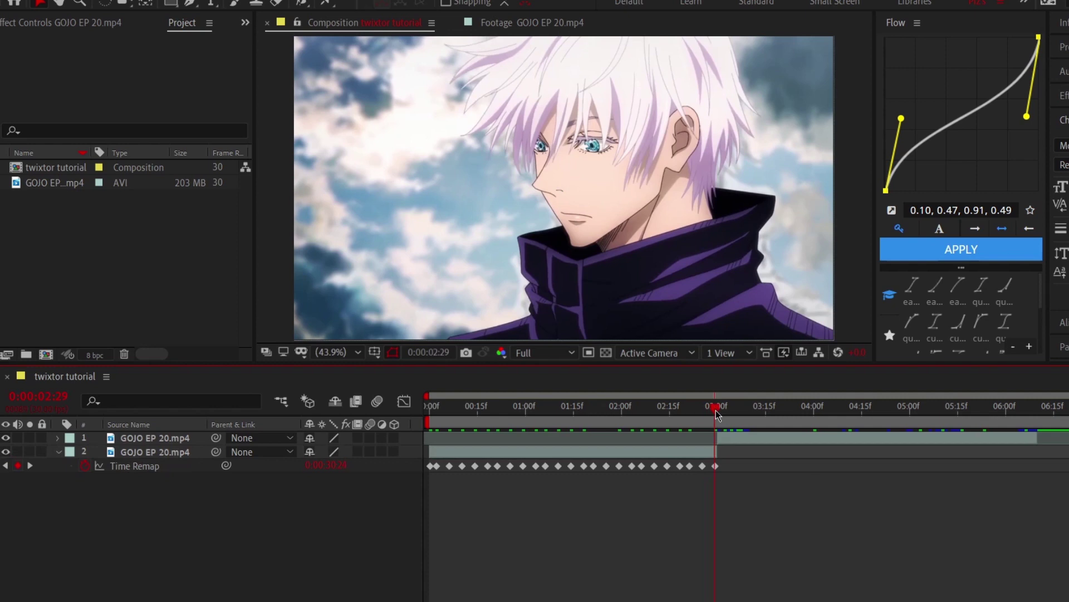
- Enable time remapping on the upper GOJO EP 20.mp4 layer and add Time Remap keyframes at each drawing change, roughly every three to four frames
click(725, 439)
key(ctrl+alt+t)
key(Page_Down)
key(Page_Down)
key(Page_Down)
key(Page_Down)
click(19, 452)
key(Page_Down)
key(Page_Down)
key(Page_Down)
key(Page_Down)
click(19, 454)
key(Page_Down)
key(Page_Down)
key(Page_Down)
key(Page_Down)
click(19, 454)
key(Page_Down)
key(Page_Down)
key(Page_Down)
click(19, 453)
key(Page_Down)
key(Page_Down)
key(Page_Down)
key(Page_Down)
click(19, 453)
key(Page_Down)
click(19, 453)
key(Page_Down)
key(Page_Down)
key(Page_Down)
click(18, 454)
key(Page_Down)
key(Page_Down)
key(Page_Down)
key(Page_Down)
click(19, 453)
key(Page_Down)
key(Page_Down)
key(Page_Down)
key(Page_Down)
click(19, 453)
key(Page_Down)
key(Page_Down)
key(Page_Down)
key(Page_Down)
click(18, 452)
key(Page_Down)
key(Page_Down)
key(Page_Down)
key(Page_Down)
click(18, 452)
key(Page_Down)
key(Page_Down)
key(Page_Down)
key(Page_Down)
click(18, 453)
key(Page_Down)
key(Page_Down)
key(Page_Down)
key(Page_Down)
click(19, 452)
key(Page_Down)
key(Page_Down)
key(Page_Down)
key(Page_Down)
click(19, 452)
key(Page_Down)
key(Page_Down)
key(Page_Down)
key(Page_Down)
click(18, 452)
key(Page_Down)
key(Page_Down)
key(Page_Down)
key(Page_Down)
click(18, 453)
key(Page_Down)
key(Page_Down)
key(Page_Down)
click(18, 453)
key(Page_Down)
key(Page_Down)
key(Page_Down)
key(Page_Down)
click(19, 453)
key(Page_Down)
key(Page_Down)
key(Page_Down)
key(Page_Down)
click(18, 452)
key(Page_Down)
key(Page_Down)
key(Page_Down)
click(18, 452)
key(Page_Down)
key(Page_Down)
key(Page_Down)
key(Page_Down)
click(19, 452)
key(Page_Down)
key(Page_Down)
key(F2)
key(Home)
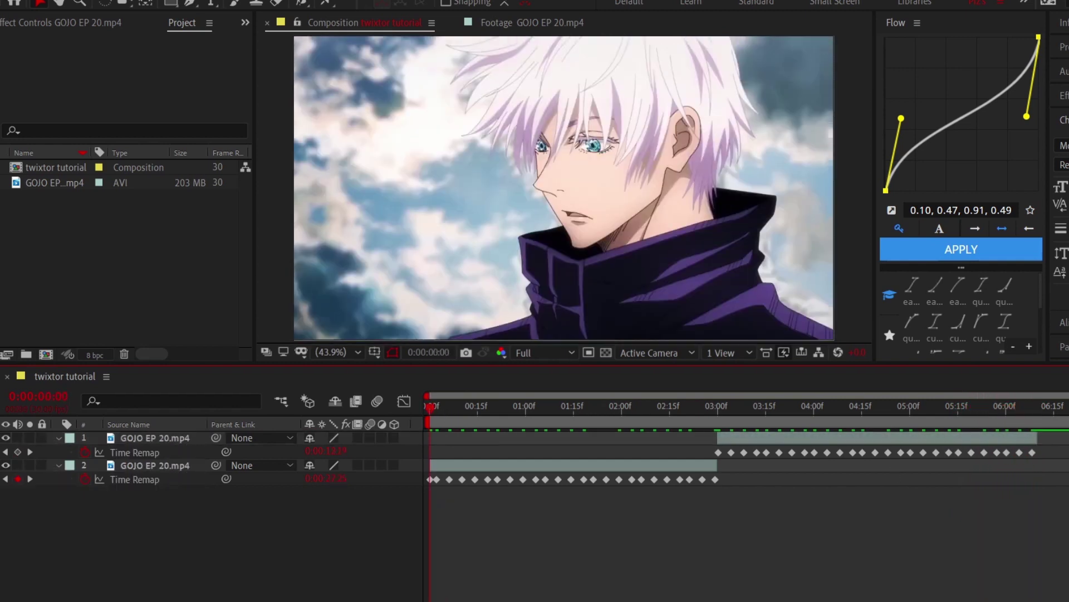
- Close up the lower layer's Time Remap keyframes so they sit one frame apart from 0:00:00:00 to 0:00:00:24
key(=)
drag(1052, 475, 456, 484)
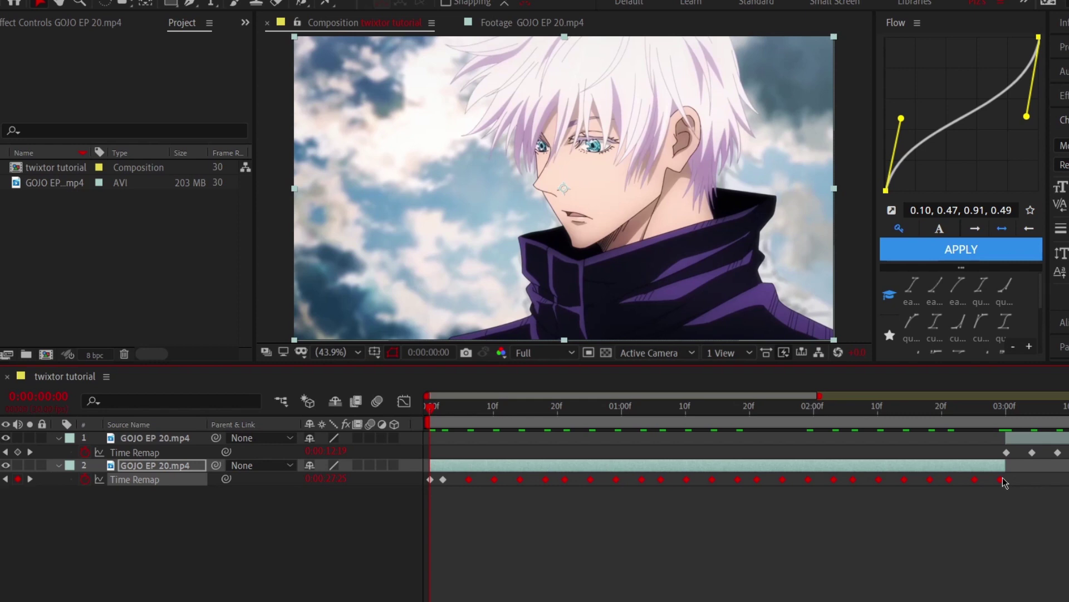
click(437, 407)
drag(443, 479, 705, 471)
drag(467, 479, 445, 483)
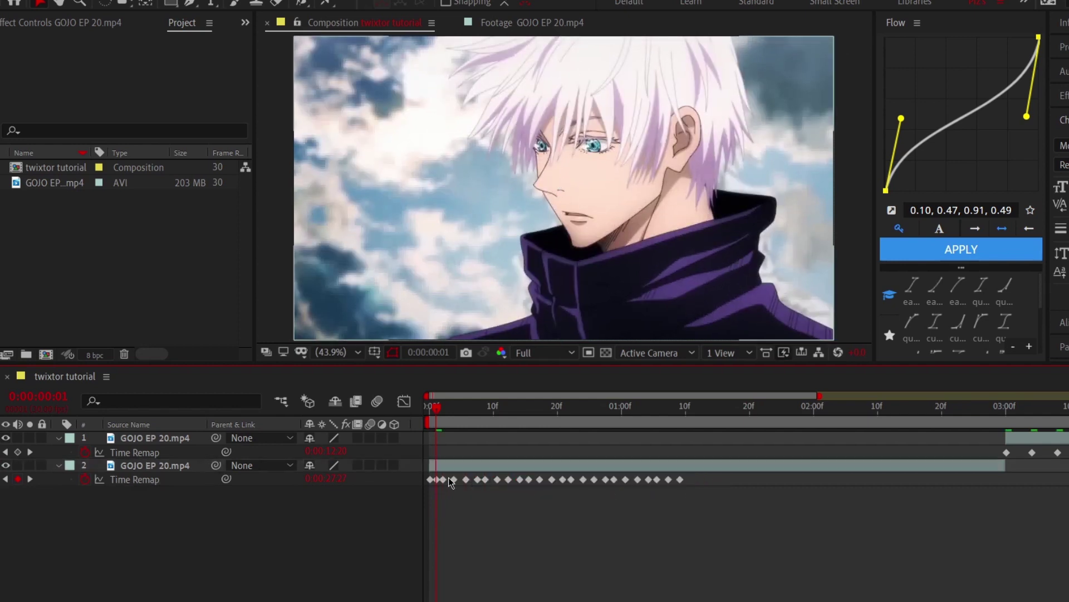
drag(454, 480, 577, 480)
shift+click(450, 481)
drag(589, 480, 583, 482)
click(612, 503)
- Trim the end of the lower layer at its last Time Remap keyframe, 0:00:00:24
drag(602, 412, 584, 412)
click(593, 465)
key(alt+])
click(812, 463)
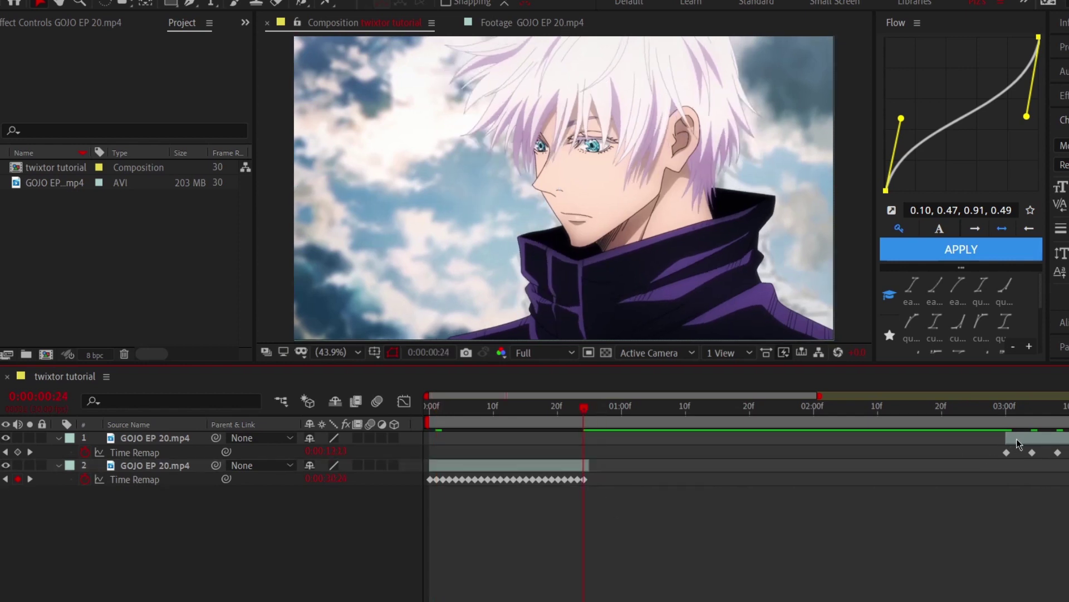
- Move the upper layer earlier so it starts directly after the lower layer ends
drag(1017, 443, 601, 446)
click(621, 504)
key(Page_Down)
- Close up the upper layer's Time Remap keyframes so they sit one frame apart from the start of that layer
key(=)
drag(665, 395, 887, 395)
drag(1065, 460, 511, 452)
shift+click(510, 452)
drag(534, 453, 523, 454)
shift+click(517, 452)
drag(1065, 469, 535, 448)
drag(542, 452, 666, 440)
shift+click(530, 452)
click(657, 482)
- Trim the end of the upper layer at its last Time Remap keyframe, 0:00:01:21
key(Page_Down)
key(Page_Down)
key(Page_Down)
key(Page_Up)
key(Page_Up)
key(Page_Up)
key(Page_Up)
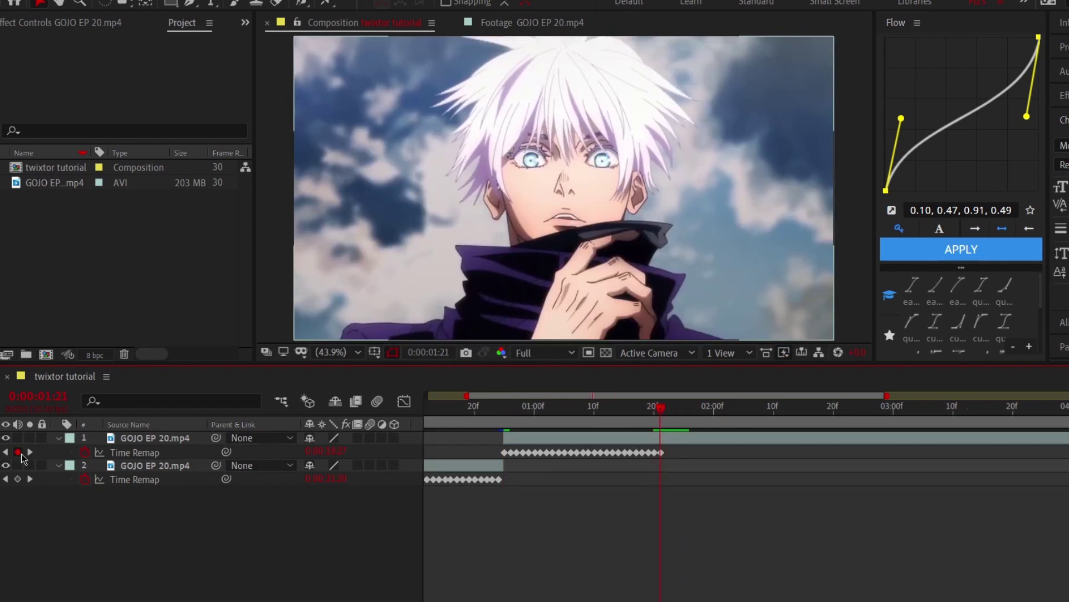
click(577, 439)
key(super)
key(super)
key(alt+])
- Save the project with the work area ending where the upper layer ends, and preview the retimed clips
drag(646, 422, 737, 465)
key(ctrl+s)
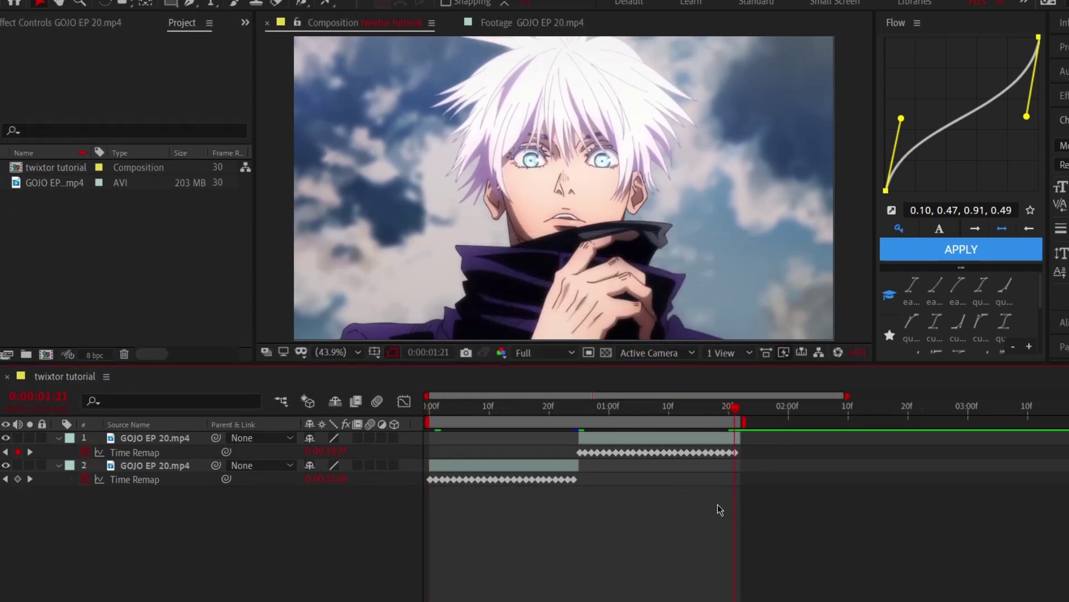
key(space)
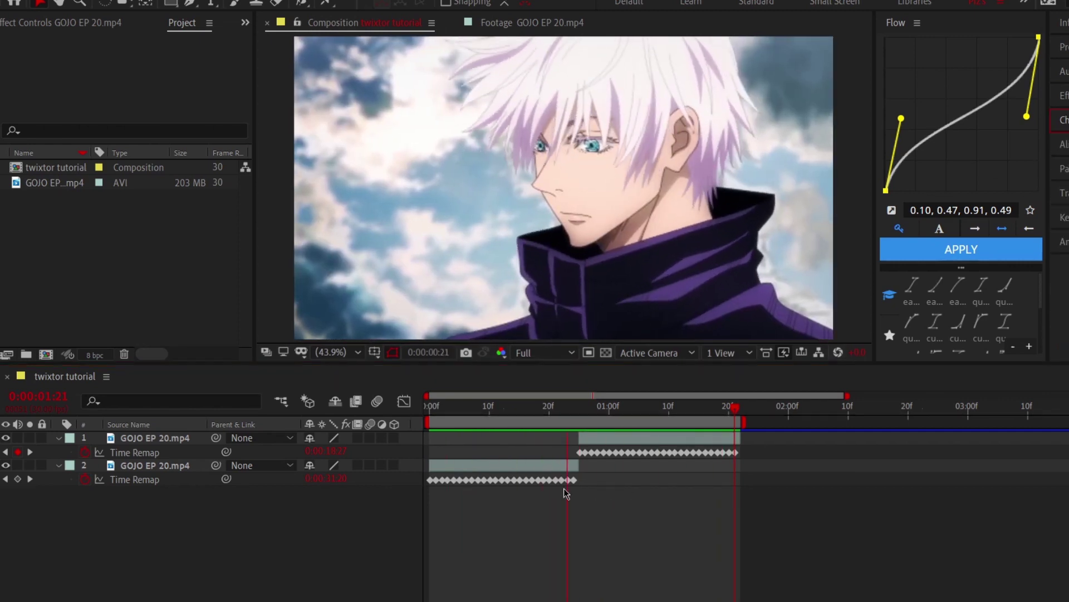
key(space)
- Move the upper layer later to start at about 0:00:01:08, leaving a gap after the lower layer, and return to the composition start
click(435, 406)
drag(594, 437, 671, 437)
click(431, 407)
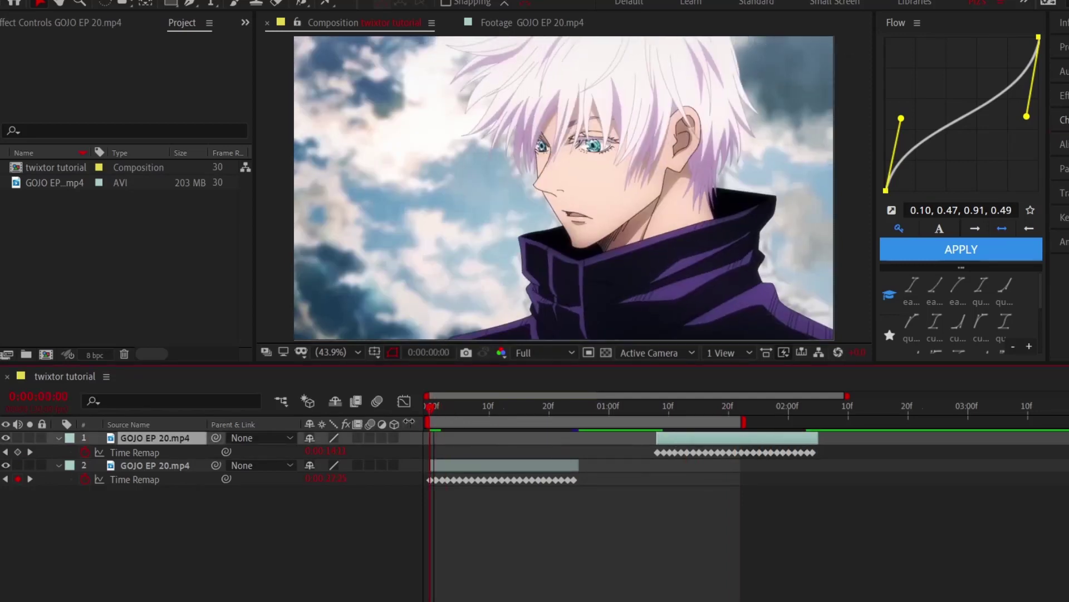
- Apply the Piz's Twix preset to the lower layer and set Twixtor Pro's Input: Frame Rate to 30
click(464, 469)
key(ctrl+space)
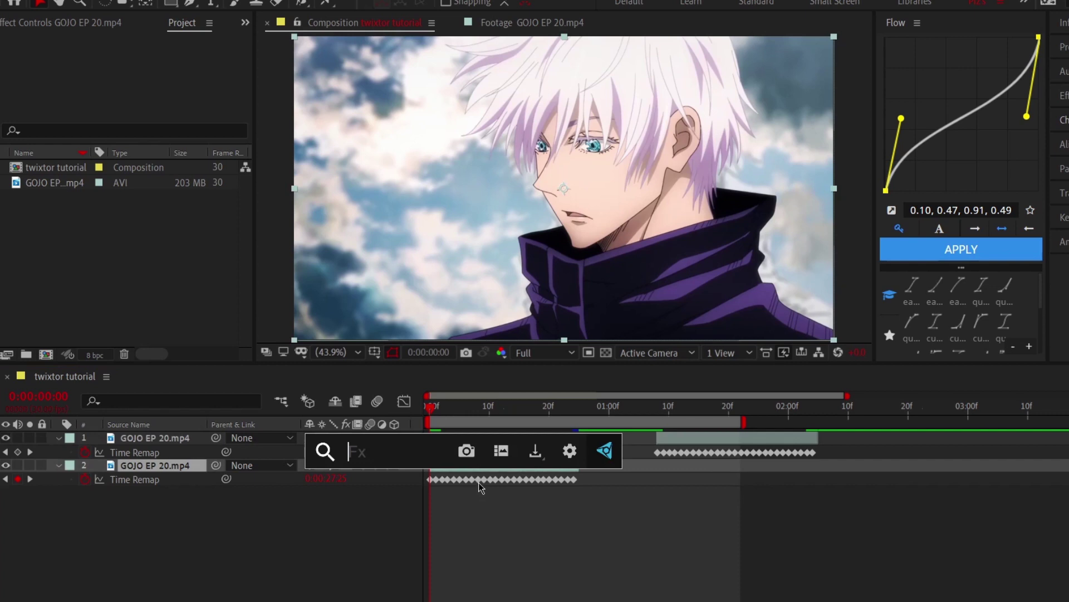
text(twix)
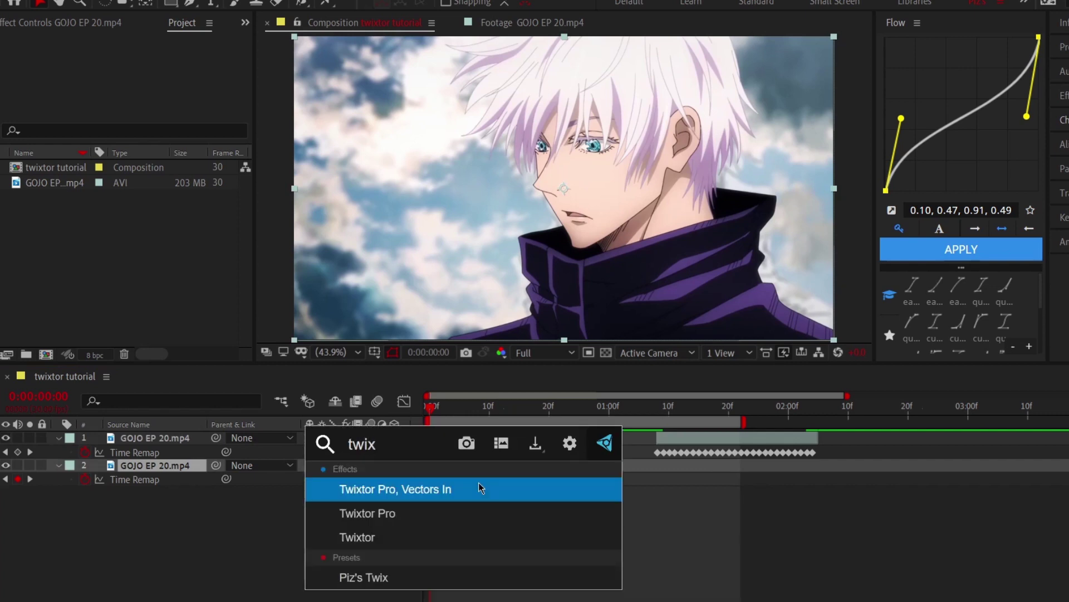
click(468, 571)
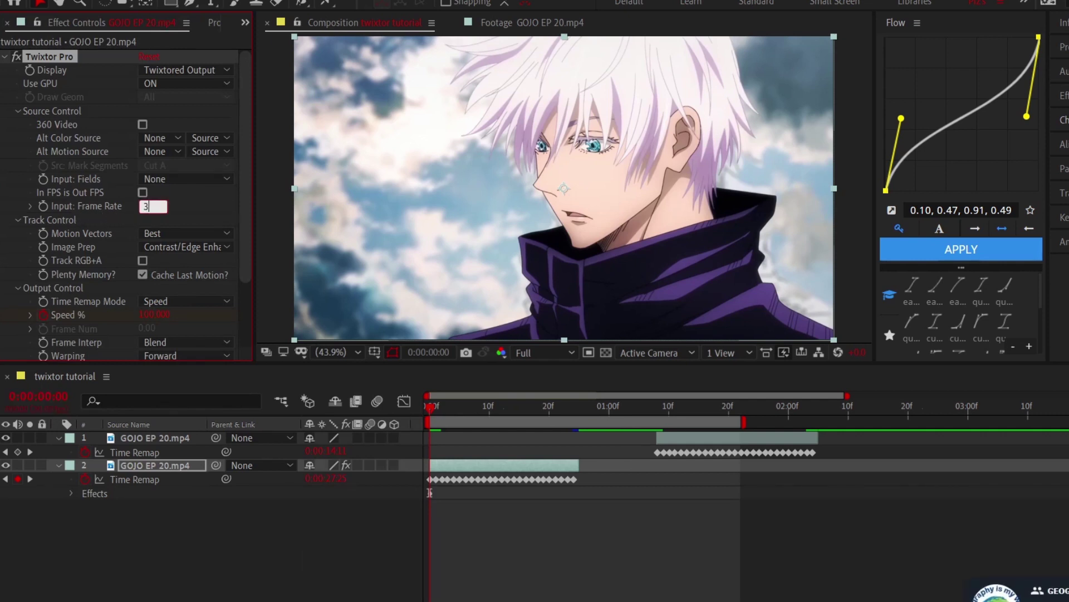
key(Return)
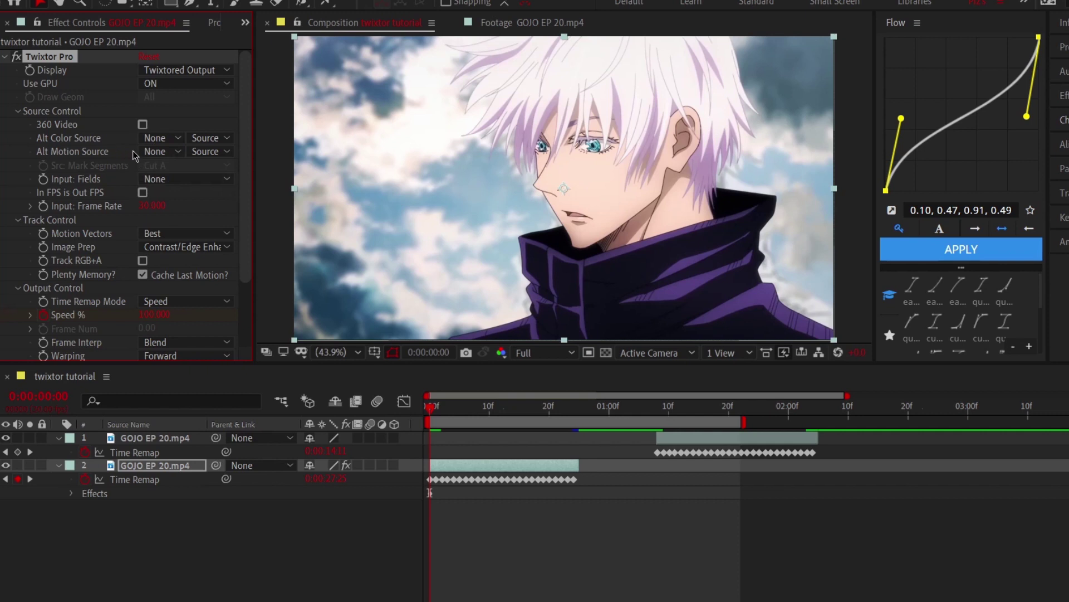
- Set Twixtor Pro's Alt Motion Source and Alt Color Source to 2. GOJO EP 20.mp4
click(159, 151)
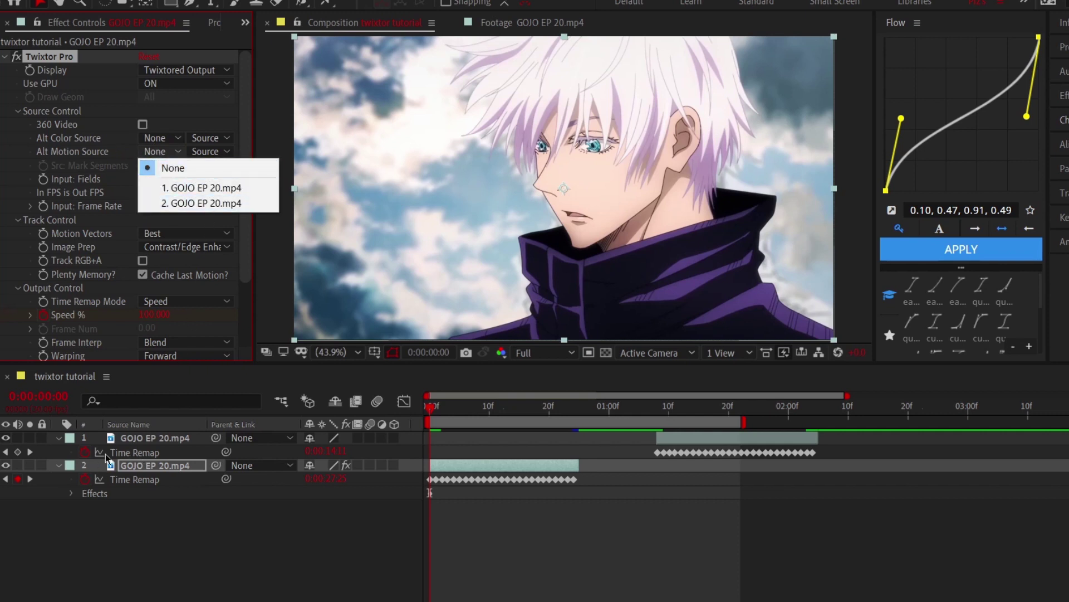
click(201, 203)
click(159, 138)
click(195, 190)
- Review the rest of Twixtor Pro's settings on the lower layer, including the Main_BG Layer Settings group
scroll(150, 284, down, 2)
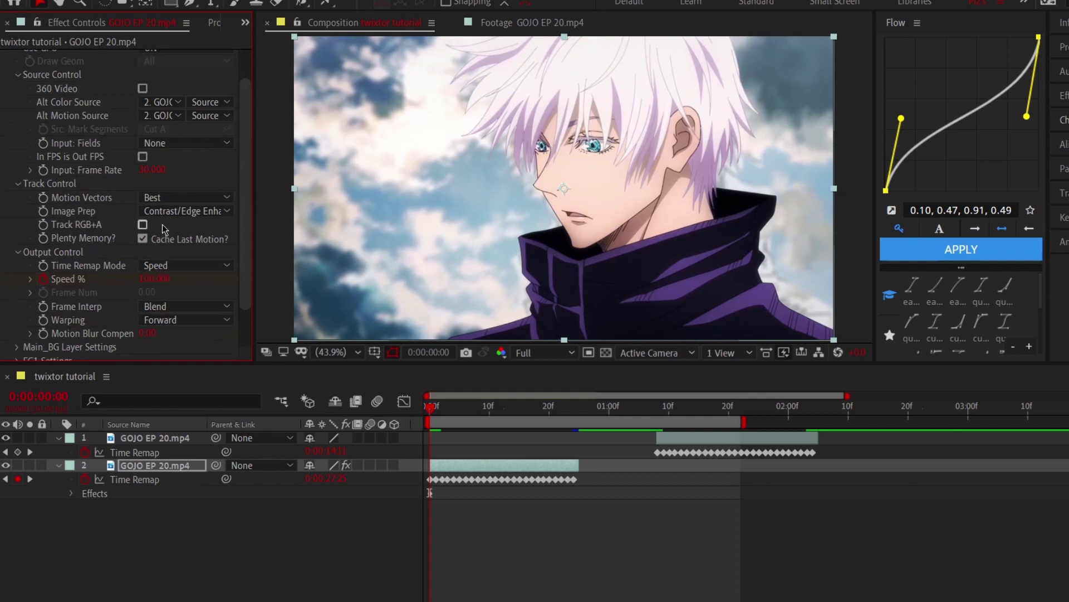
scroll(67, 312, down, 2)
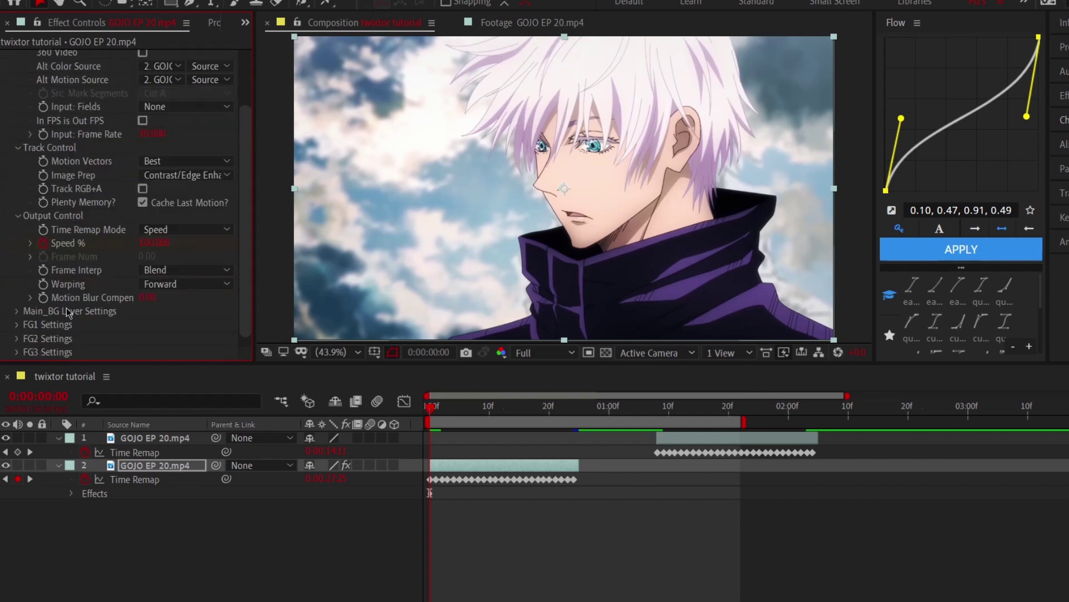
click(17, 311)
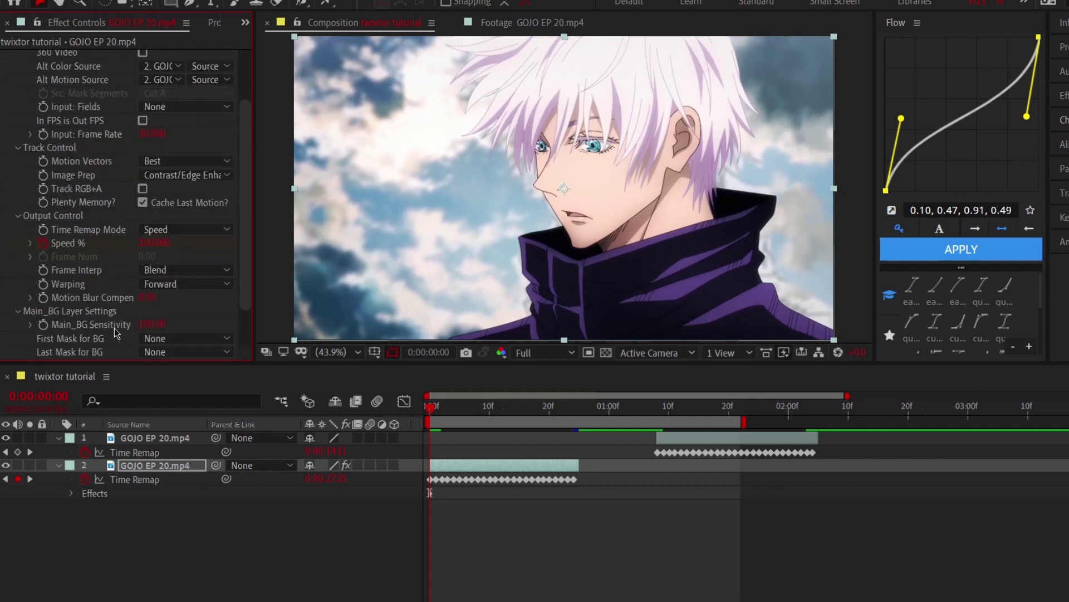
click(18, 311)
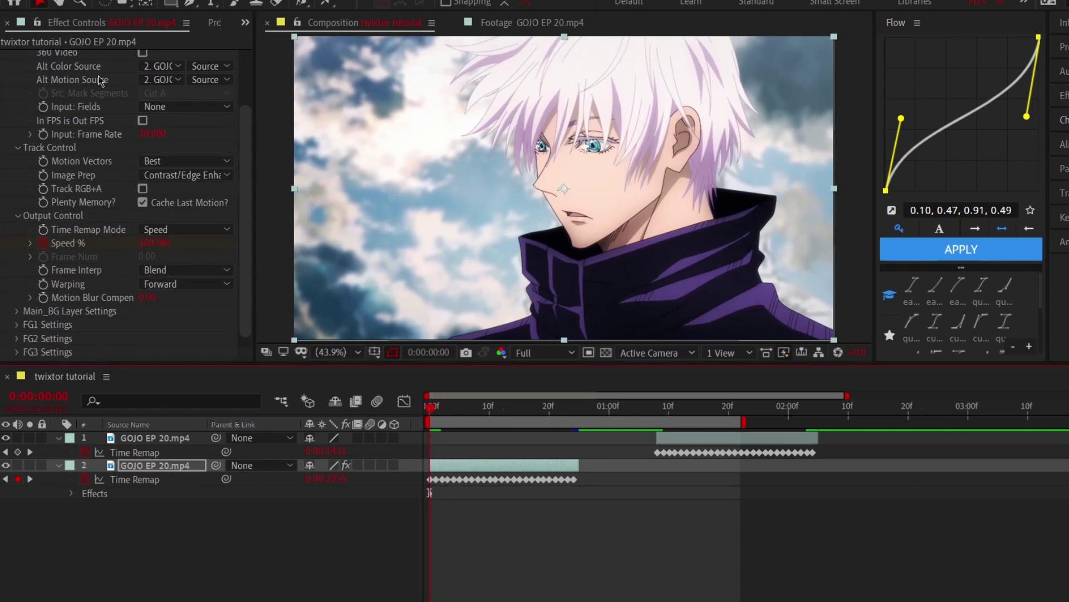
scroll(85, 125, up, 3)
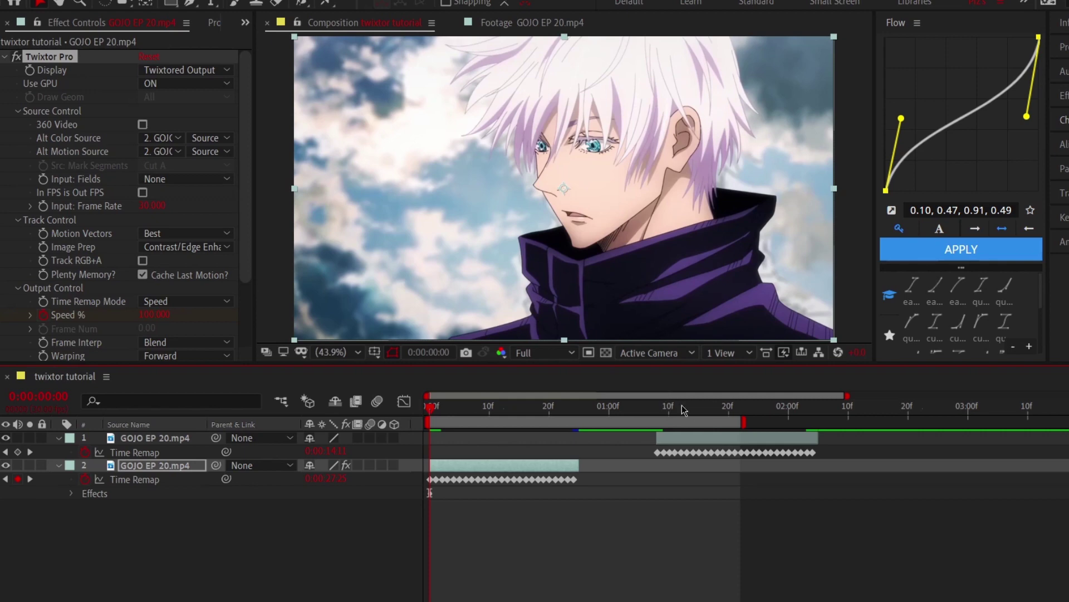
click(713, 435)
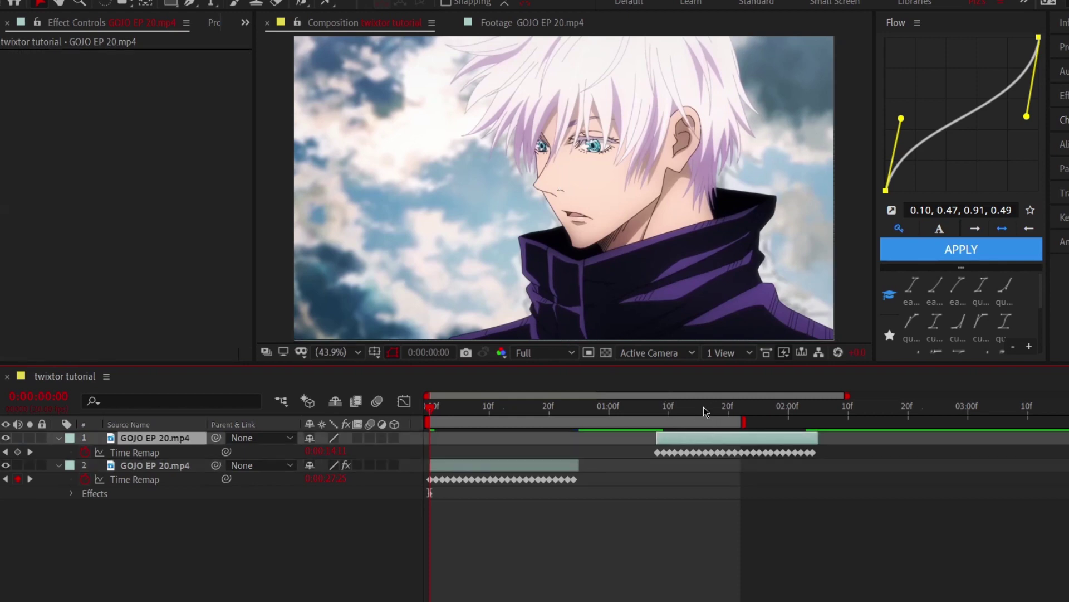
key(ctrl+v)
click(671, 406)
drag(670, 406, 659, 440)
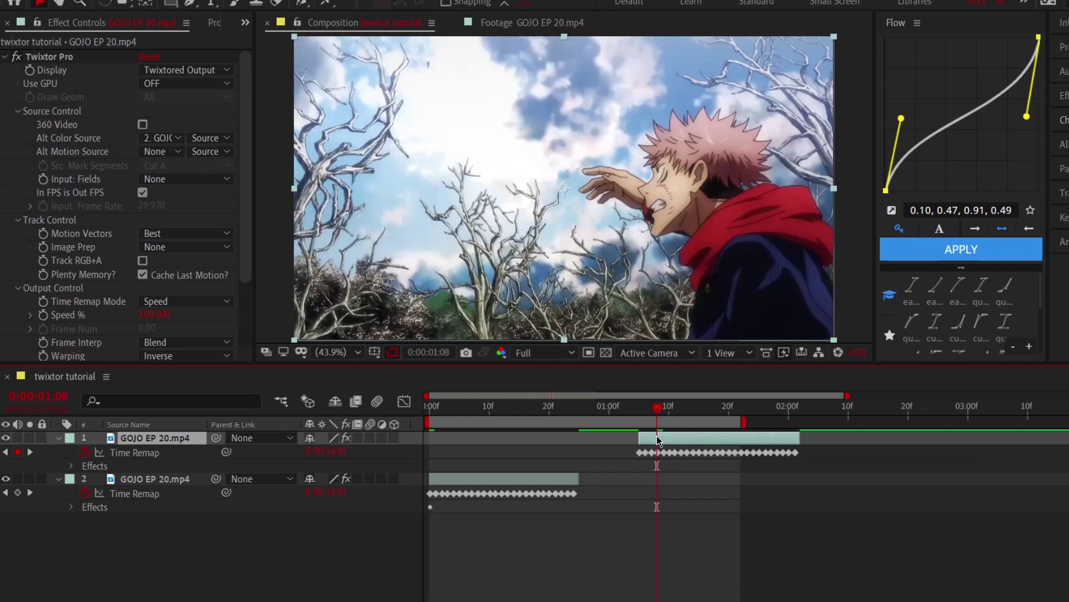
key(ctrl+z)
click(665, 590)
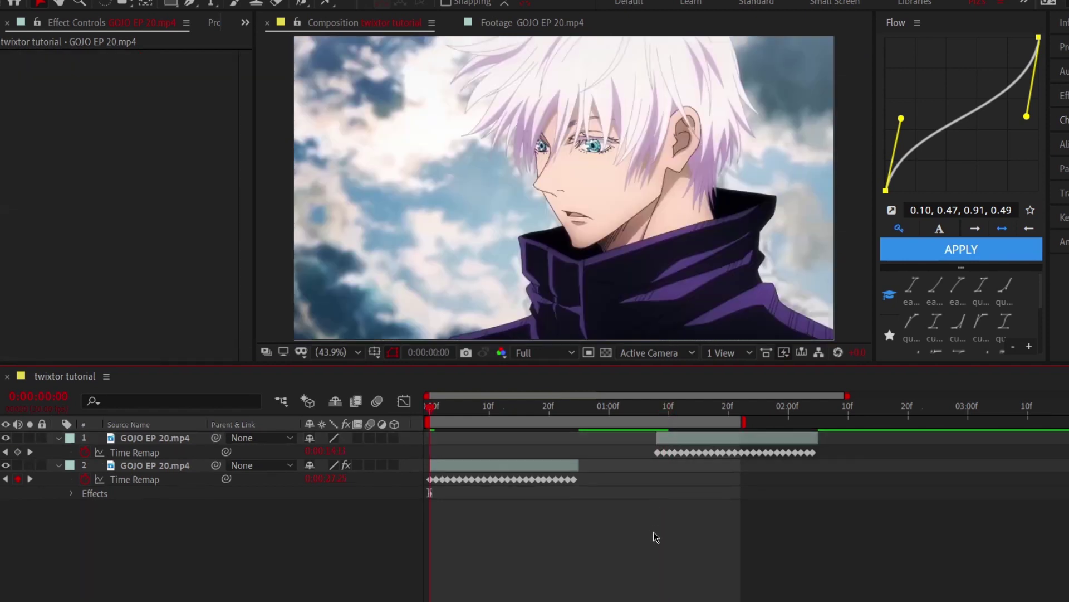
- Apply the Piz's Twix preset to the upper layer at 0:00:01:10 and set Twixtor Pro's Input: Frame Rate to 30
click(670, 411)
click(674, 435)
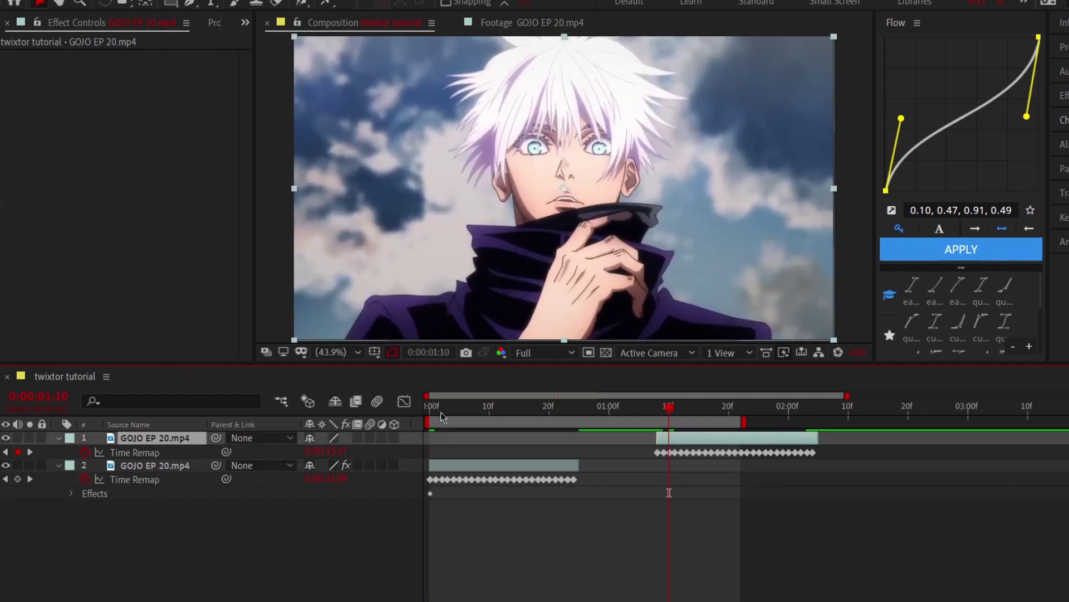
key(ctrl+space)
text(tw)
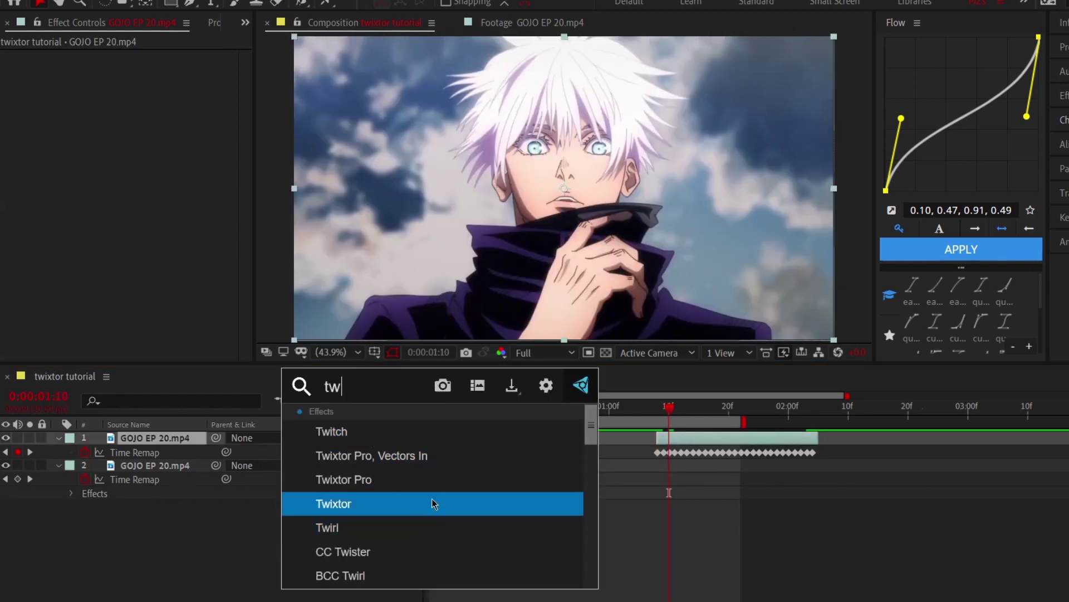
text(ix)
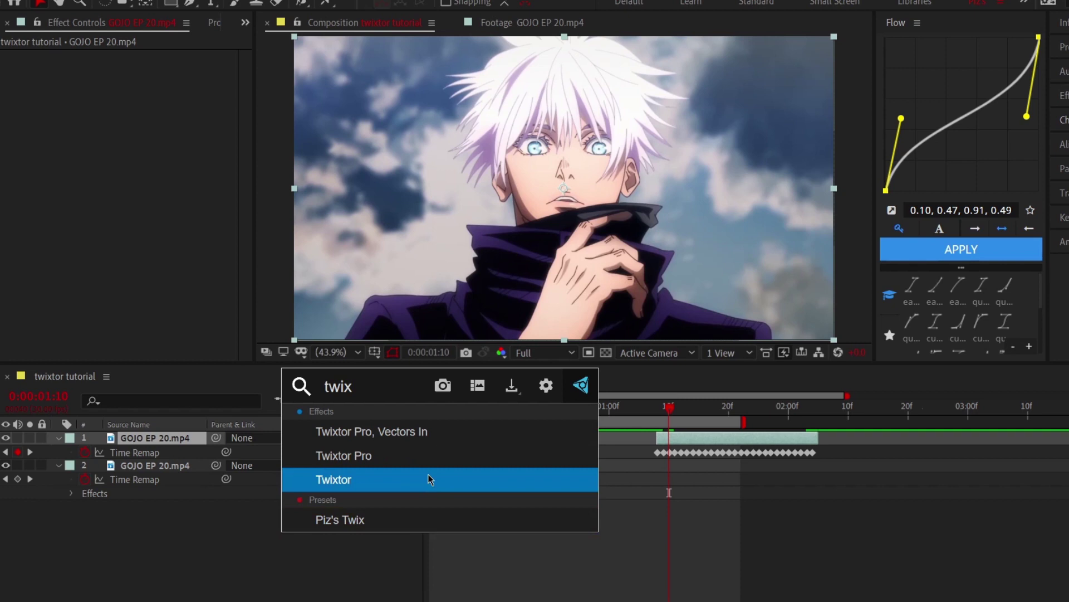
click(430, 481)
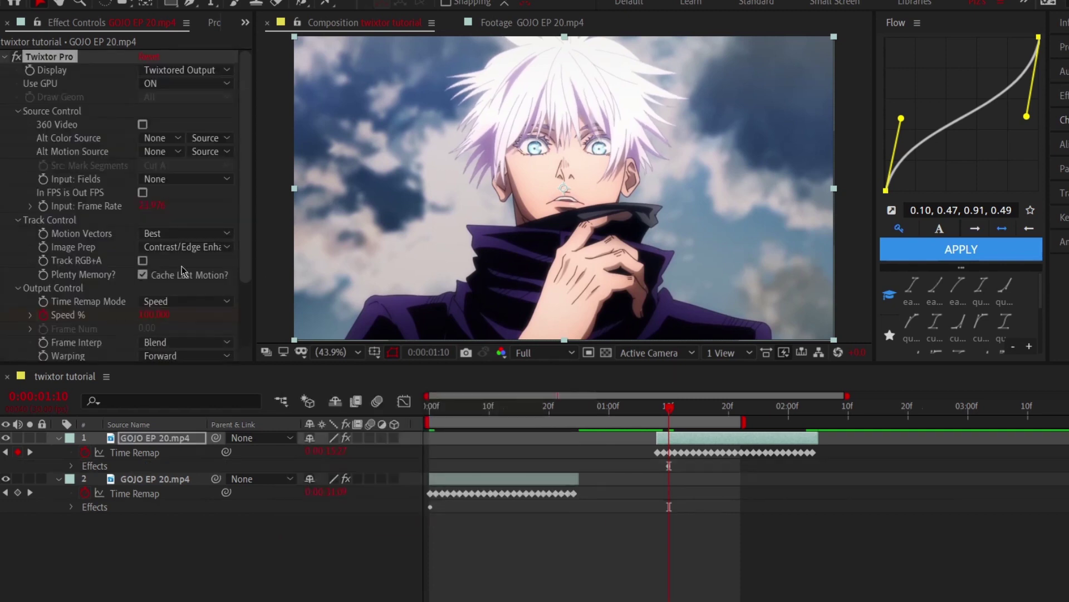
text(30)
key(Return)
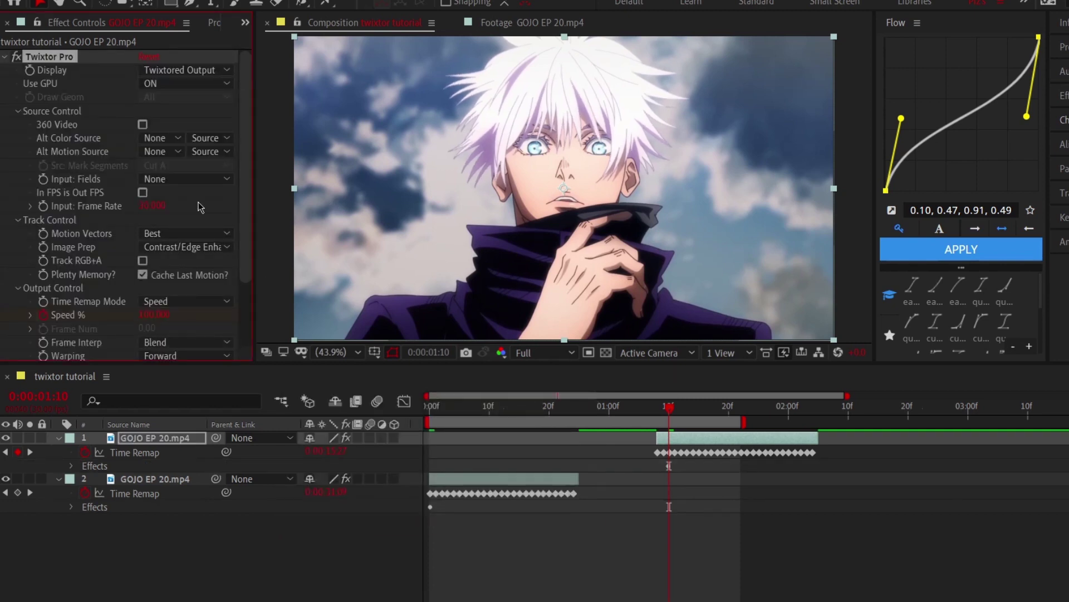
- Set the upper layer's Twixtor Pro Alt Motion Source and Alt Color Source to 1. GOJO EP 20.mp4
scroll(162, 331, down, 3)
scroll(162, 331, up, 3)
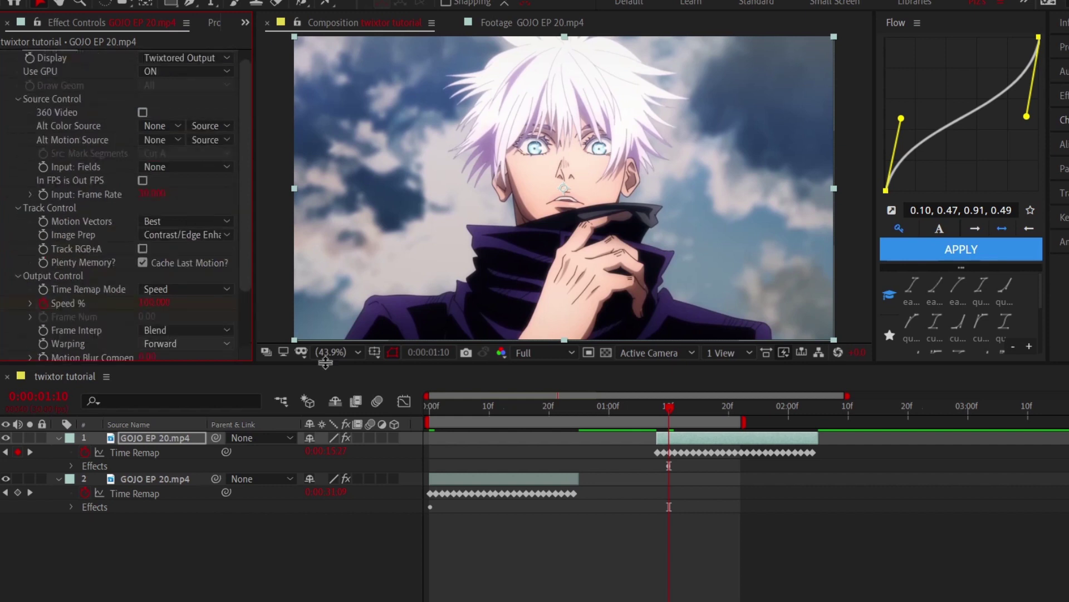
click(176, 139)
click(179, 172)
click(167, 125)
click(184, 160)
click(632, 513)
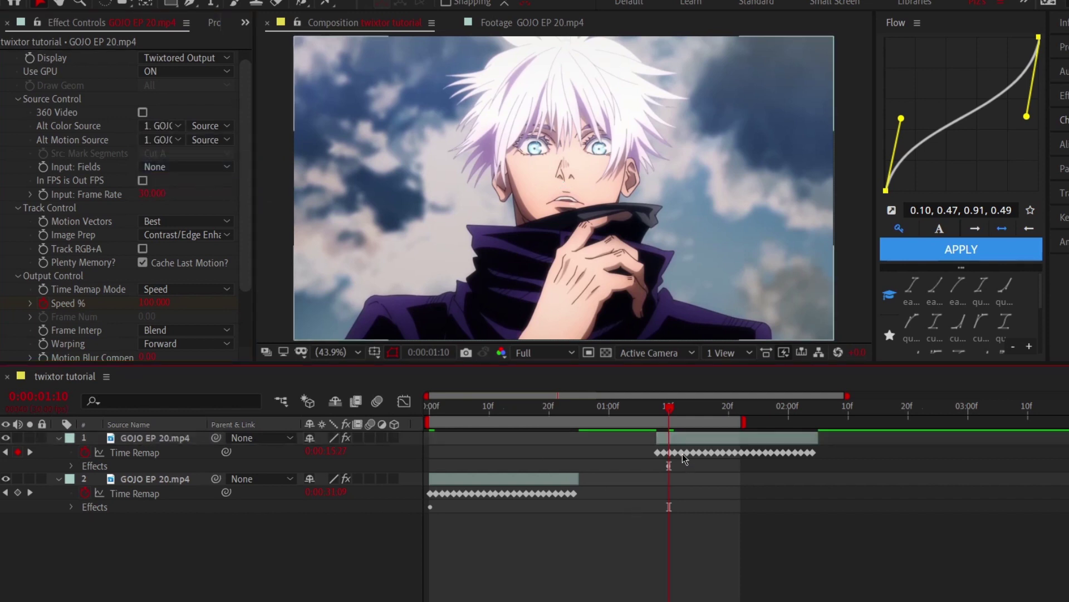
- Move the upper layer later in the timeline so it starts at about 0:00:02:08
drag(717, 451, 840, 451)
key(ctrl+z)
drag(703, 439, 926, 446)
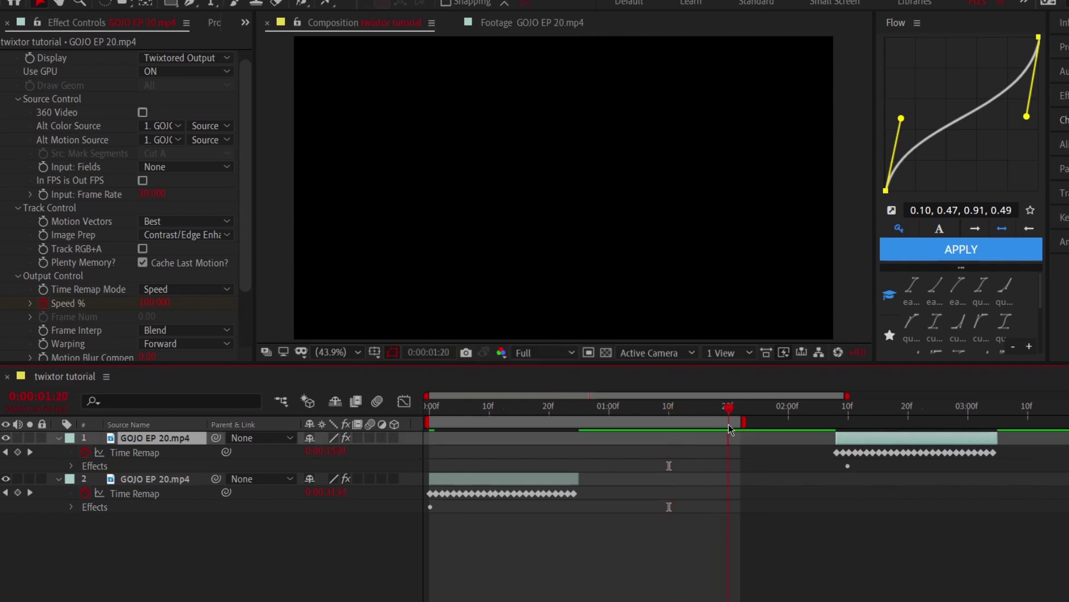
- Pre-compose the lower layer as 1 from the composition start, moving all attributes into the new composition
drag(591, 412, 430, 415)
click(461, 477)
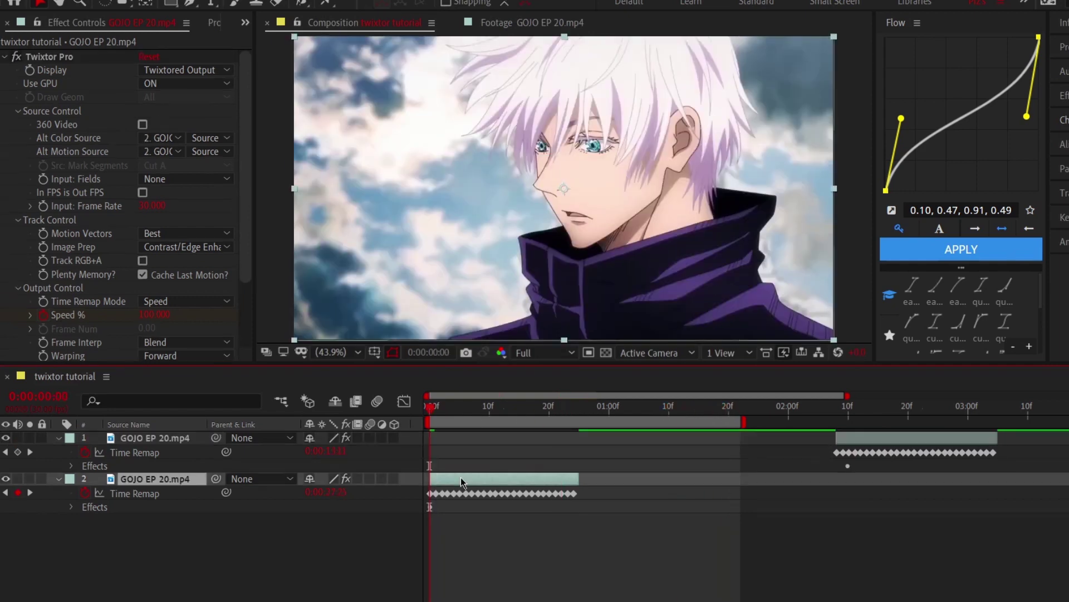
key(ctrl+shift+c)
text(1)
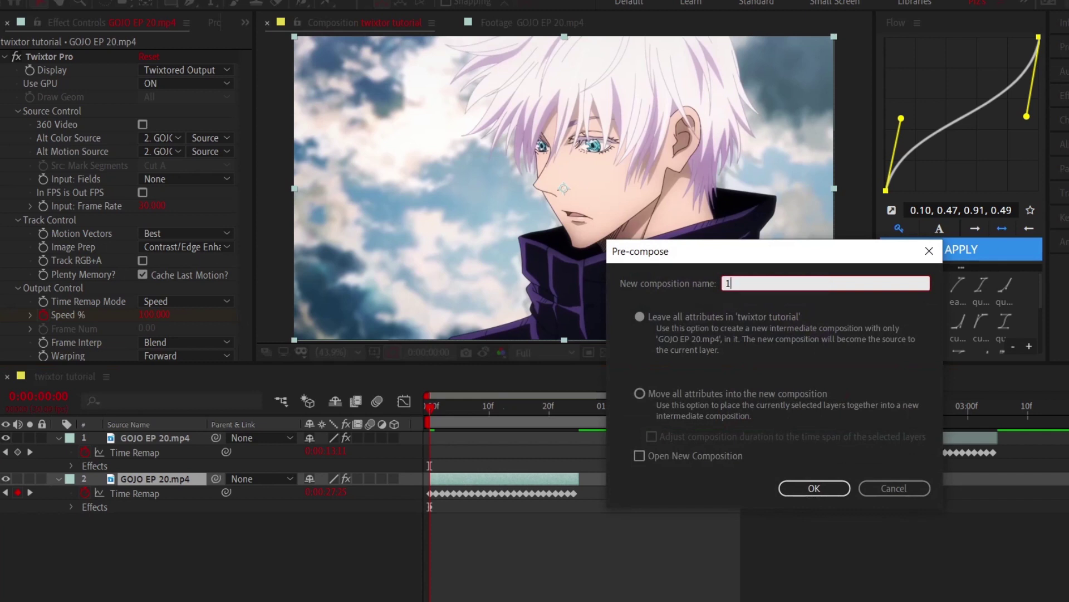
click(639, 394)
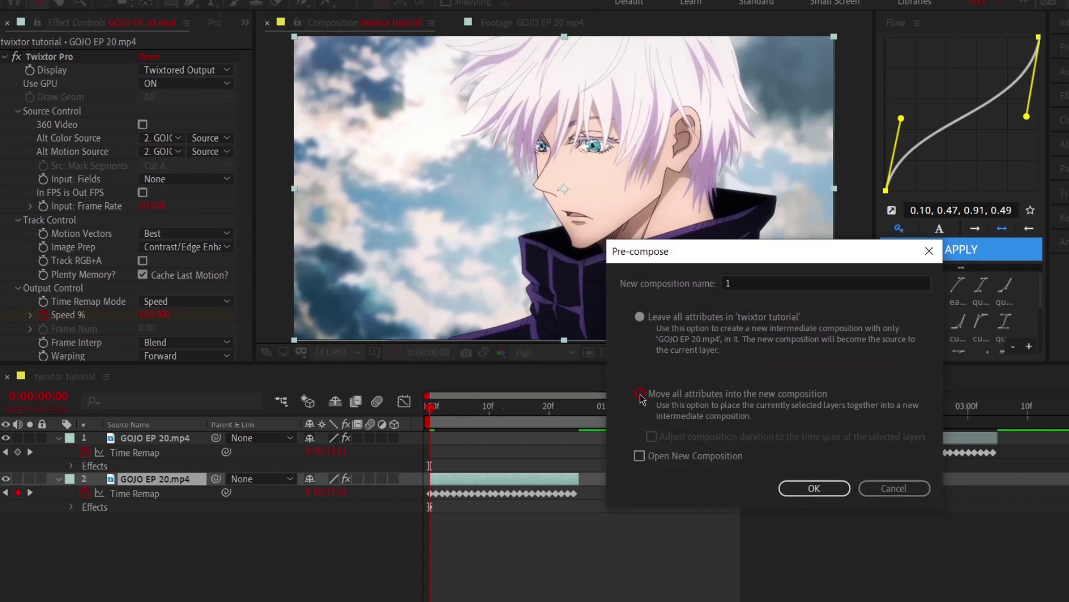
click(830, 487)
click(17, 479)
click(865, 460)
click(949, 444)
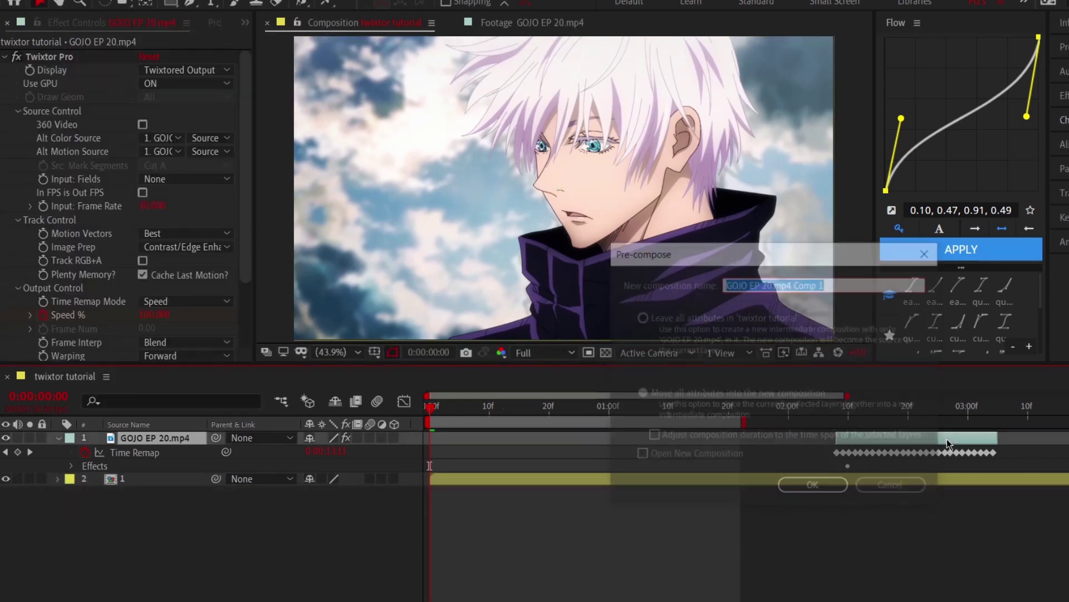
key(ctrl+shift+c)
click(889, 483)
- Set the work area to end at 0:00:01:10
drag(434, 413, 607, 416)
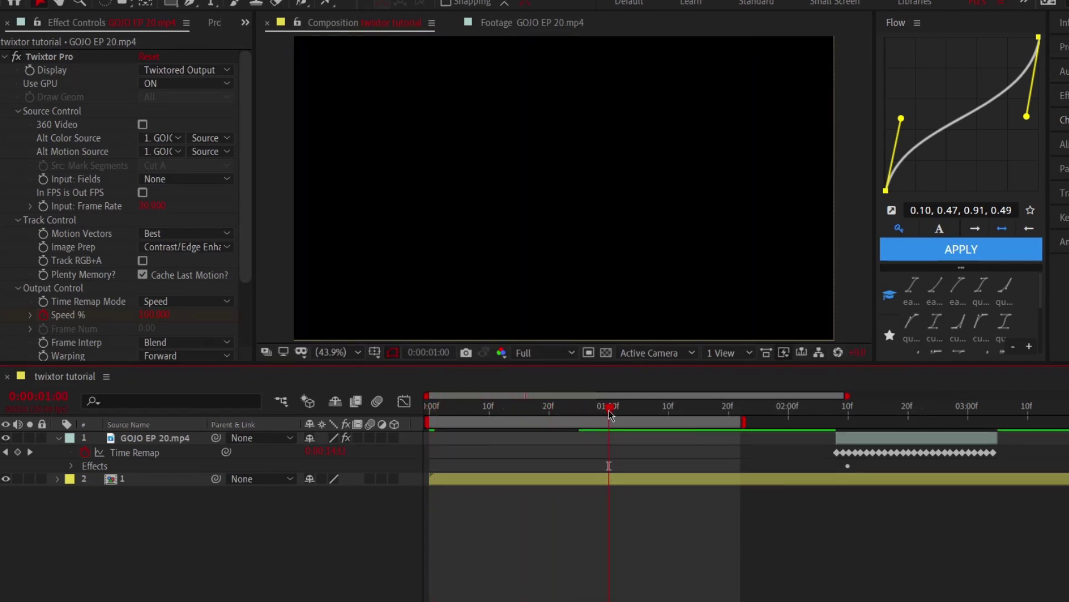
drag(634, 414, 670, 420)
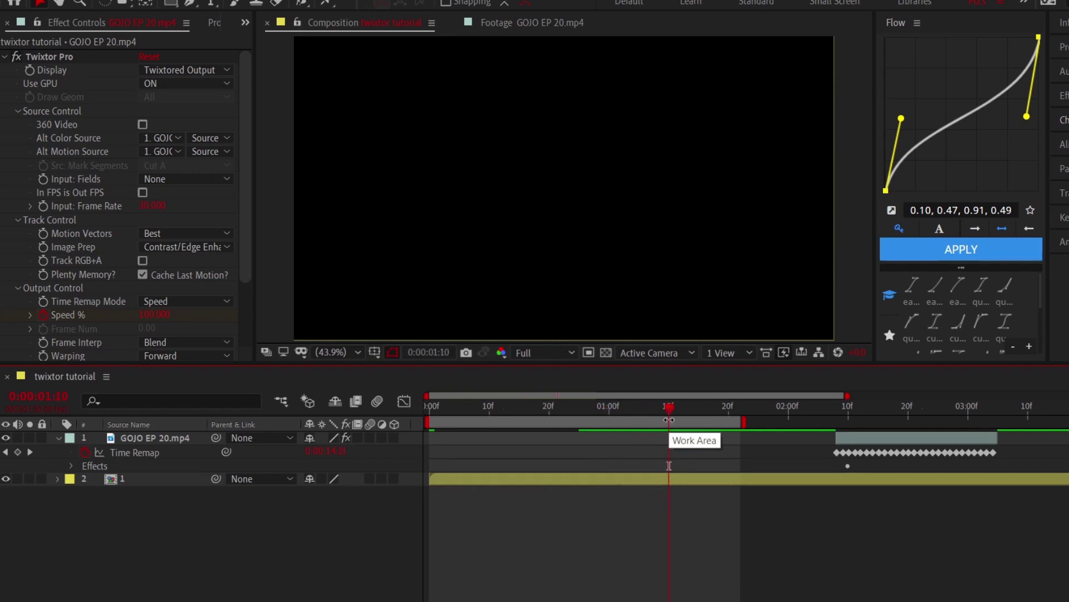
key(n)
- Enable time remapping on pre-composed layer 1 and add a Time Remap keyframe on the clip's last visible frame, 0:00:00:24
click(537, 480)
drag(497, 416, 433, 472)
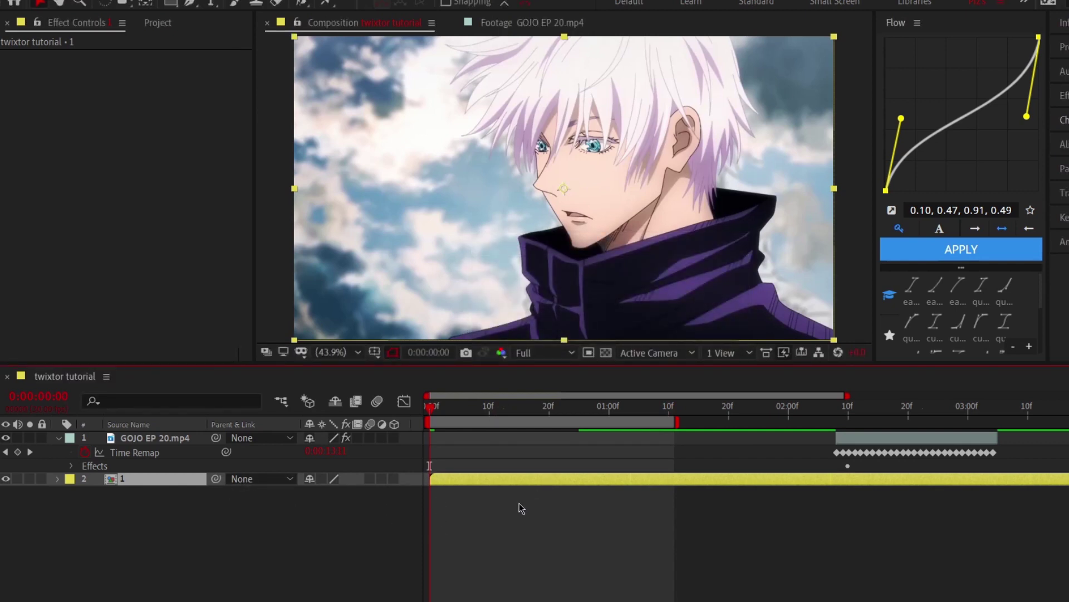
key(ctrl+alt+t)
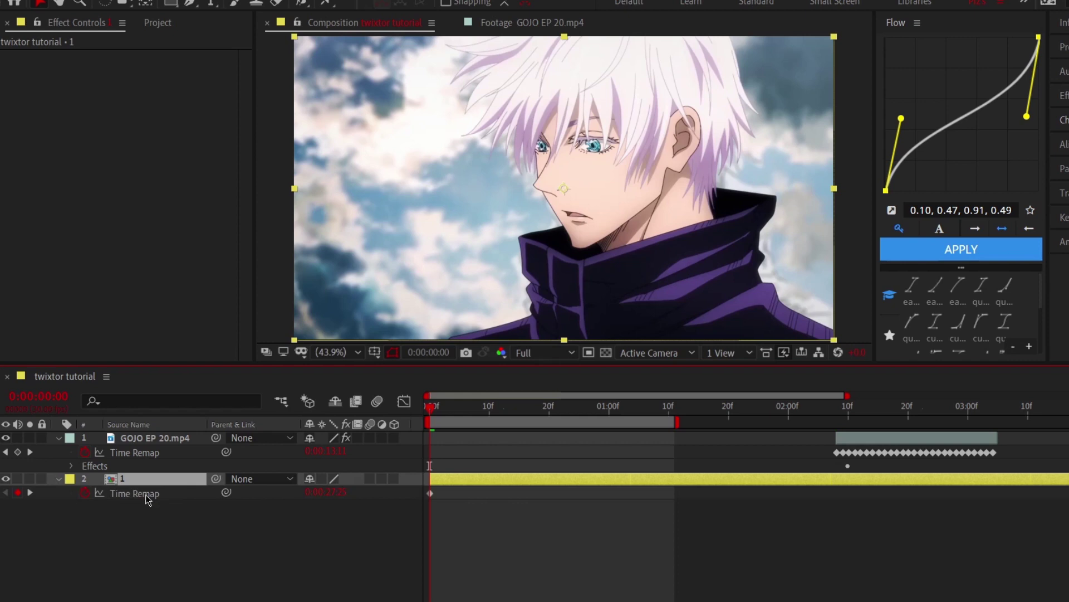
drag(432, 405, 584, 416)
key(Page_Up)
key(Page_Up)
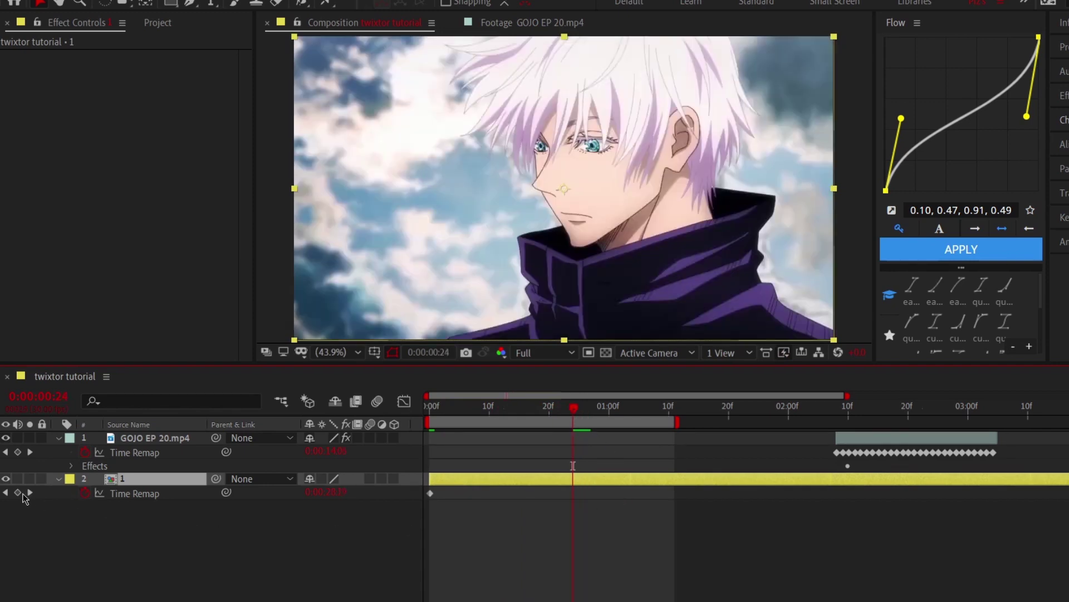
click(17, 492)
- Stretch the clip by moving its second Time Remap keyframe to 0:00:01:10, and trim layer 1 to end just after it
key(space)
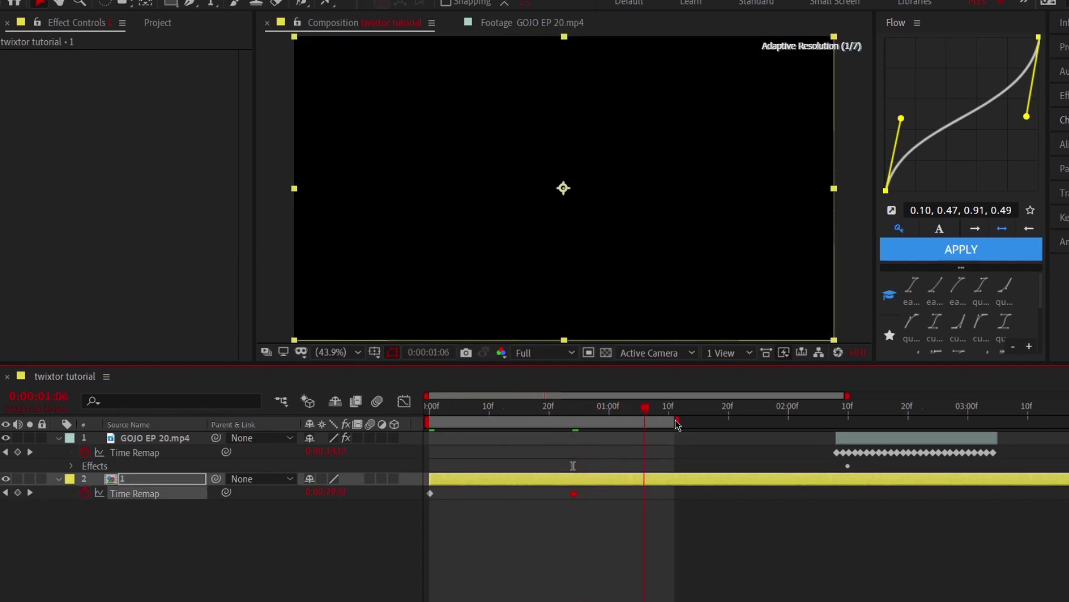
drag(574, 496, 668, 497)
key(alt+])
- Save the project and preview the slowed clip from the composition start at 33.3% magnification
click(687, 448)
key(Home)
key(ctrl+s)
key(space)
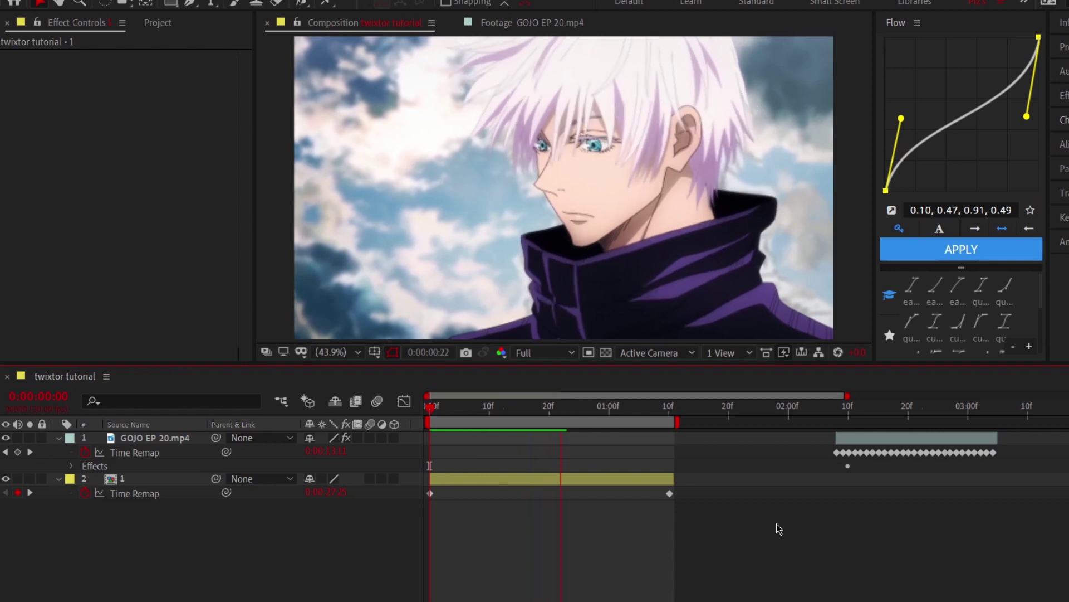
click(352, 352)
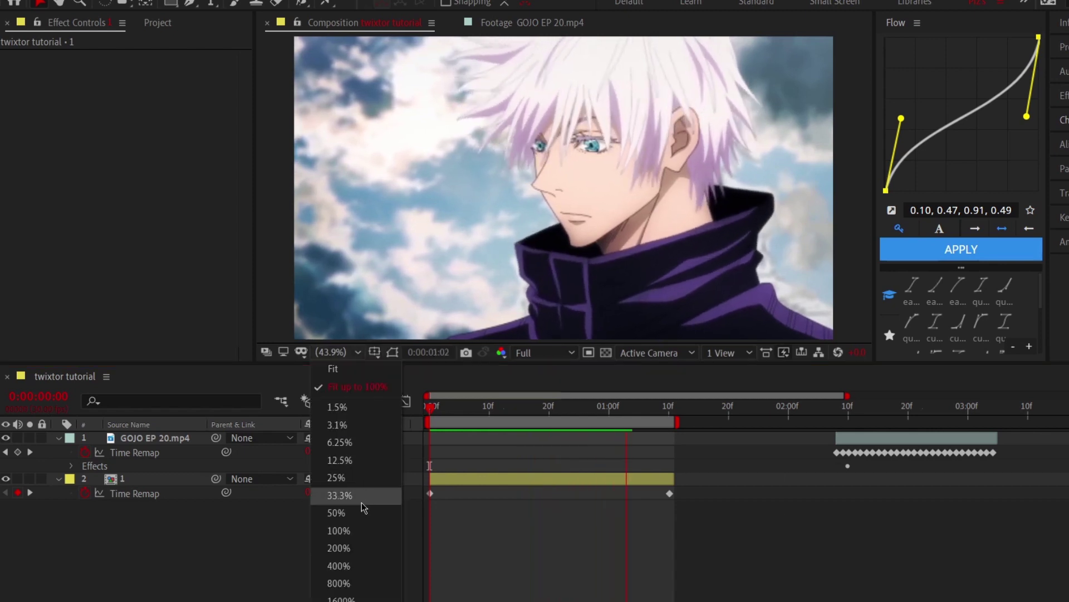
click(363, 495)
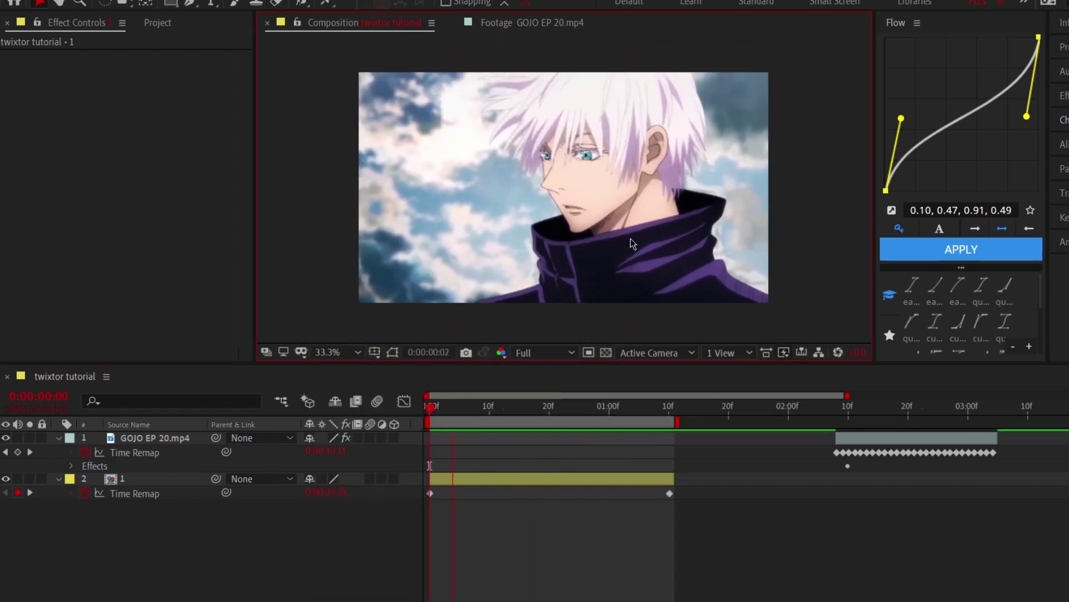
key(space)
- Apply Easy Ease to both Time Remap keyframes of layer 1 and show their curve in the Graph Editor
drag(425, 523, 688, 488)
click(404, 401)
key(F9)
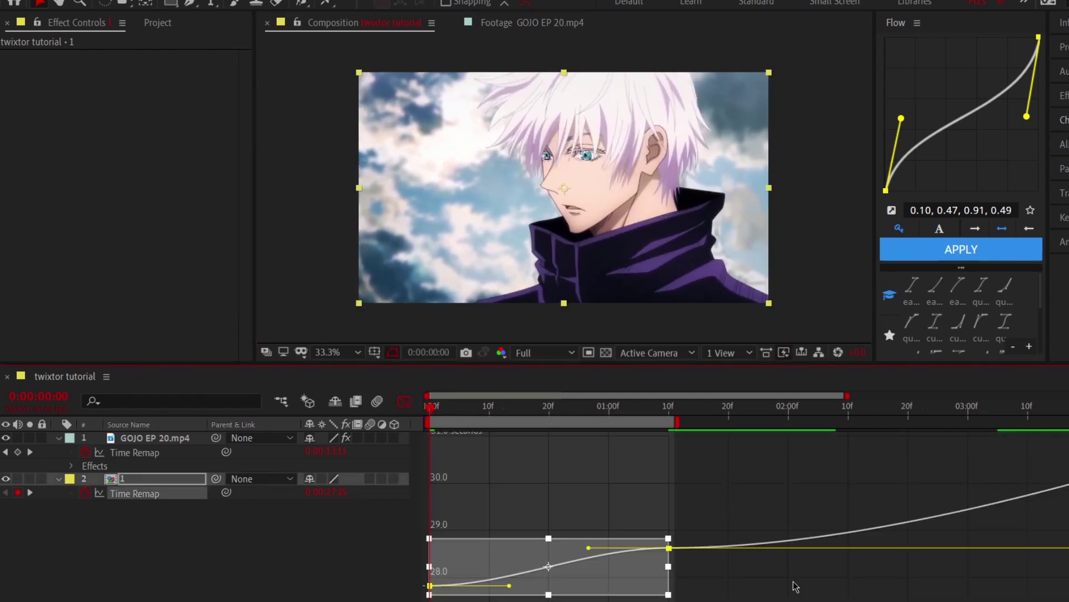
- Shape layer 1's Time Remap curve with a steep start, flat middle and steep end, and preview the eased clip
click(817, 583)
key(=)
click(430, 595)
drag(589, 595, 452, 540)
drag(748, 479, 872, 544)
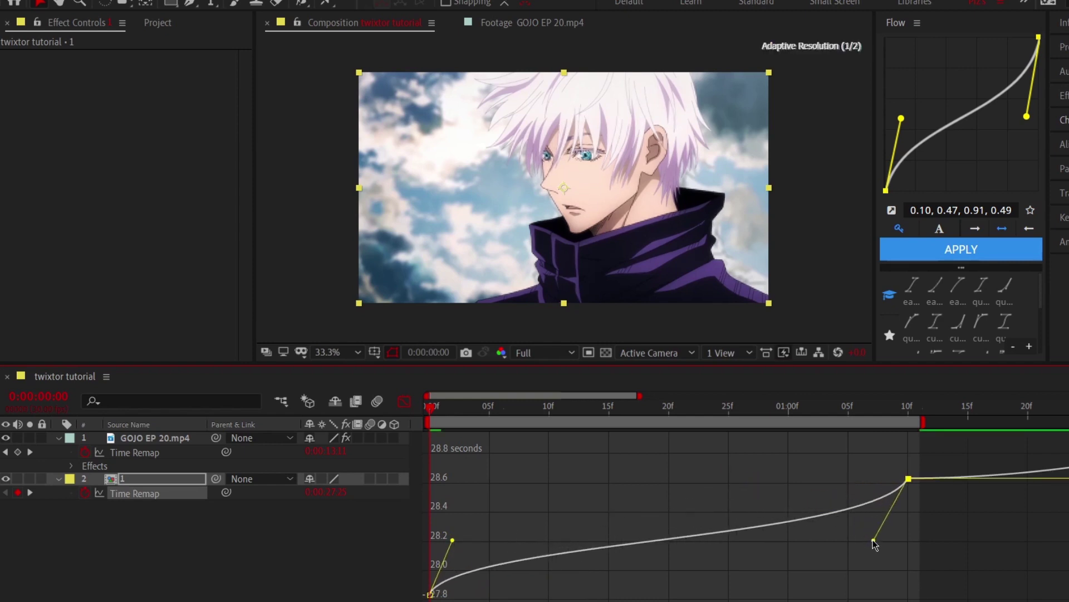
click(710, 491)
click(405, 402)
key(space)
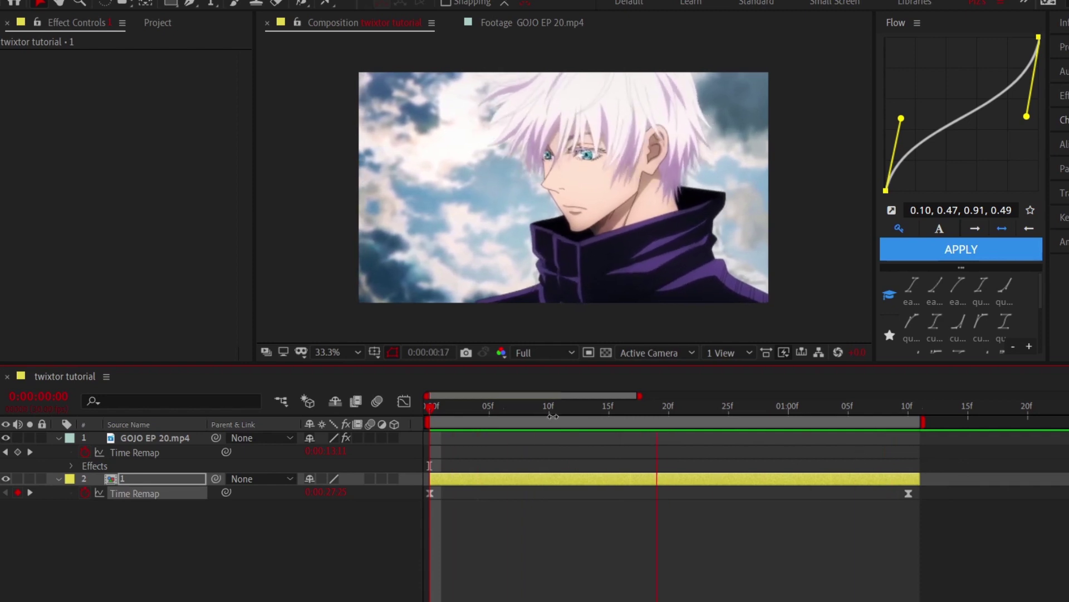
- Return both Time Remap keyframes of layer 1 to linear interpolation and scrub through the clip's opening frames
click(428, 409)
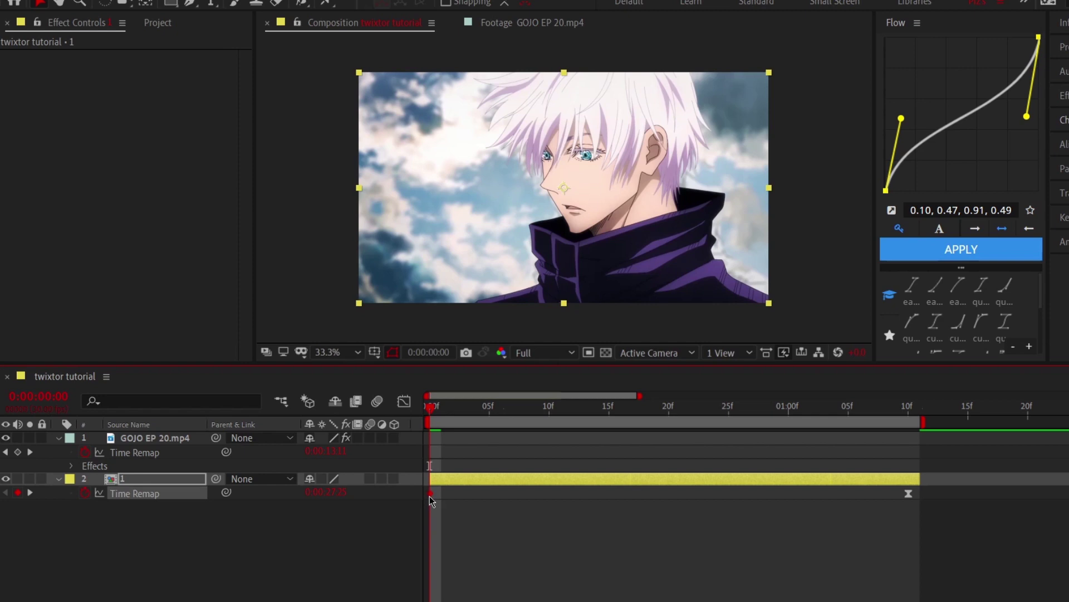
click(858, 539)
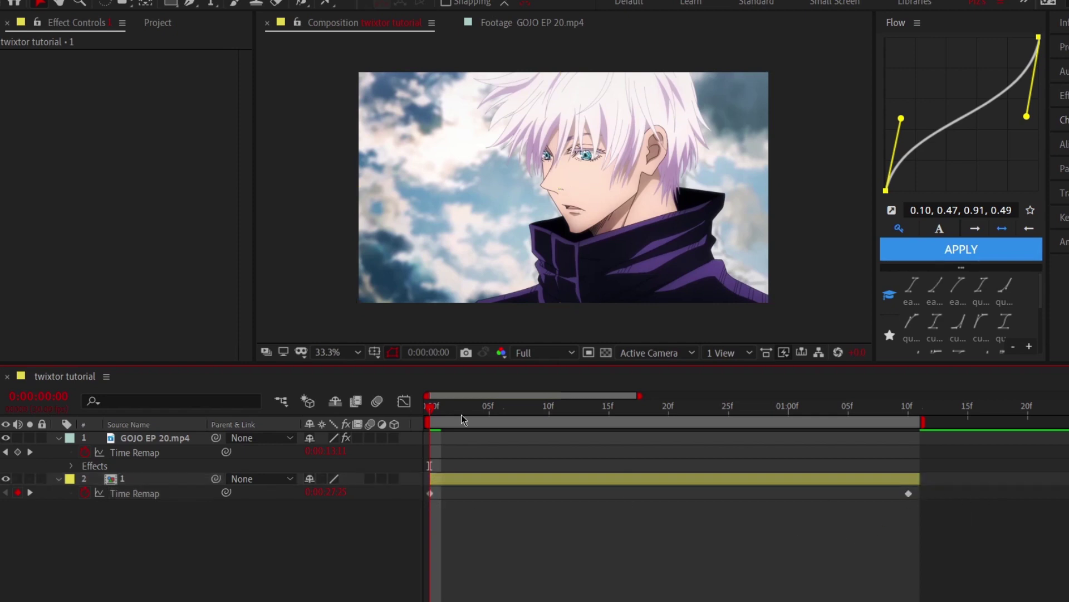
drag(431, 410, 489, 411)
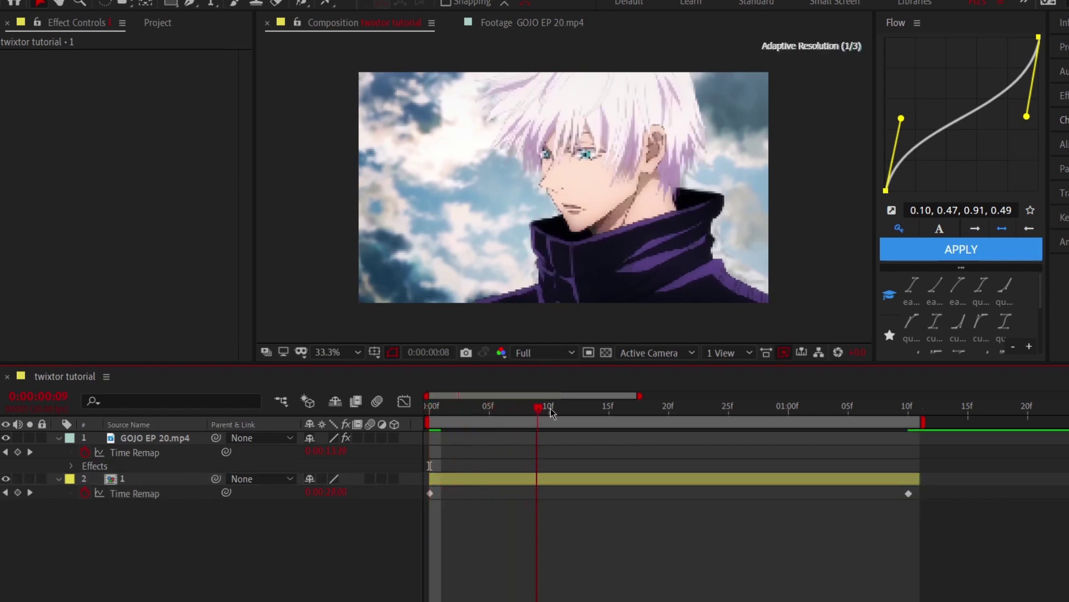